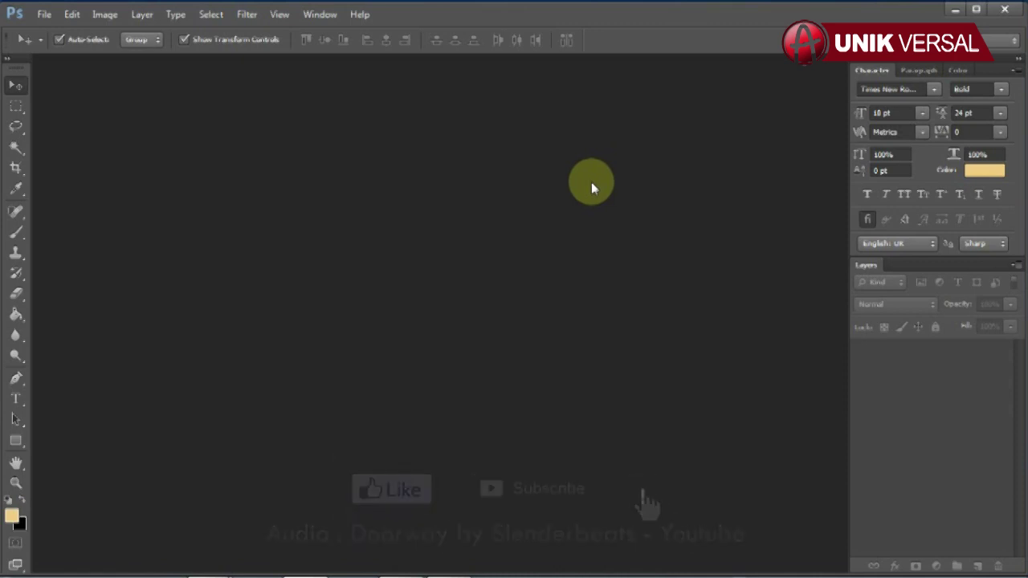
# Step: Open Hangtag1 Cover, Hangtag2 Isi alt and Hangtag3 Isi alt together, dismissing the VLC popup
pyautogui.click(45, 16)
pyautogui.click(56, 44)
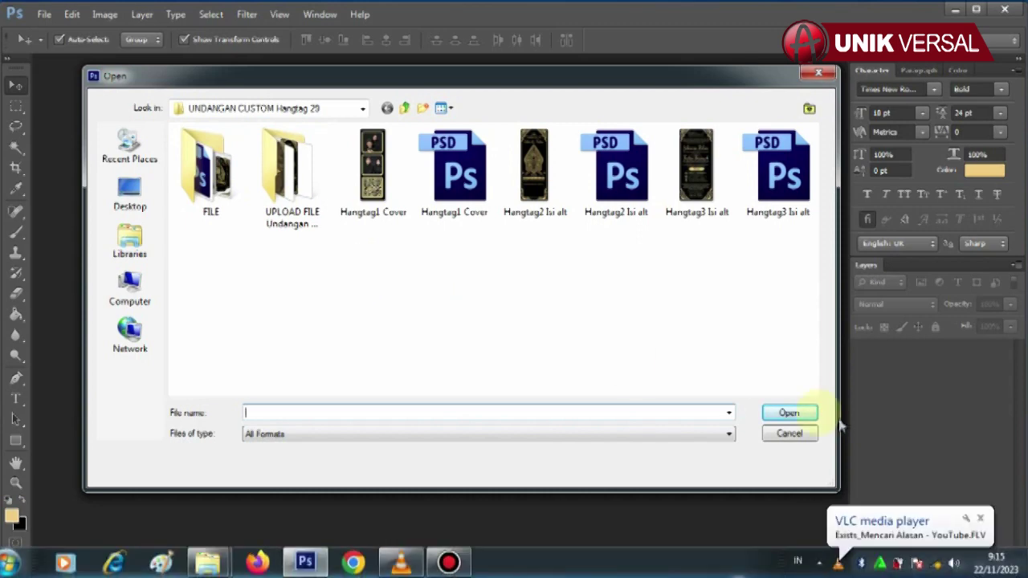
pyautogui.click(980, 518)
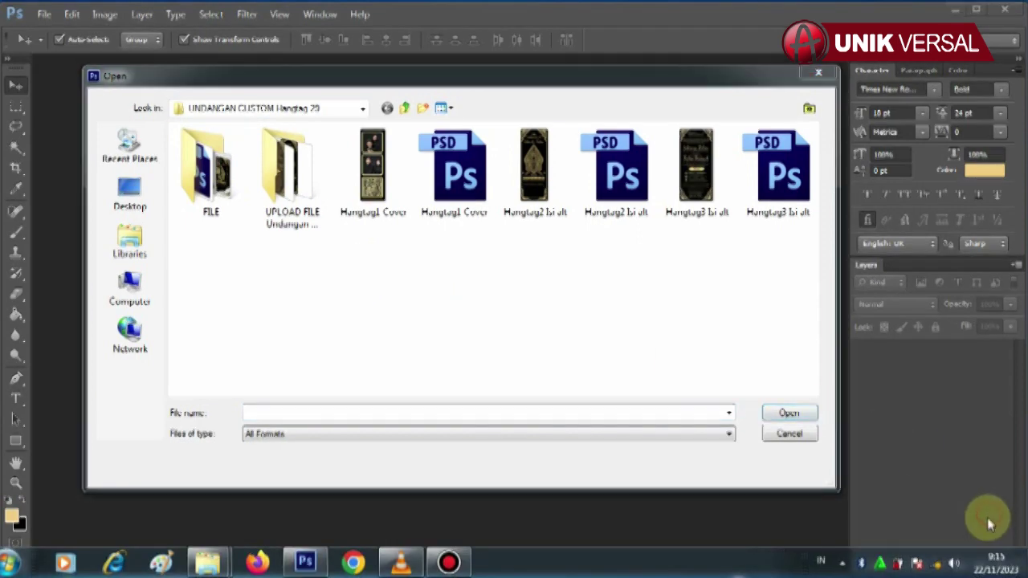
pyautogui.click(470, 209)
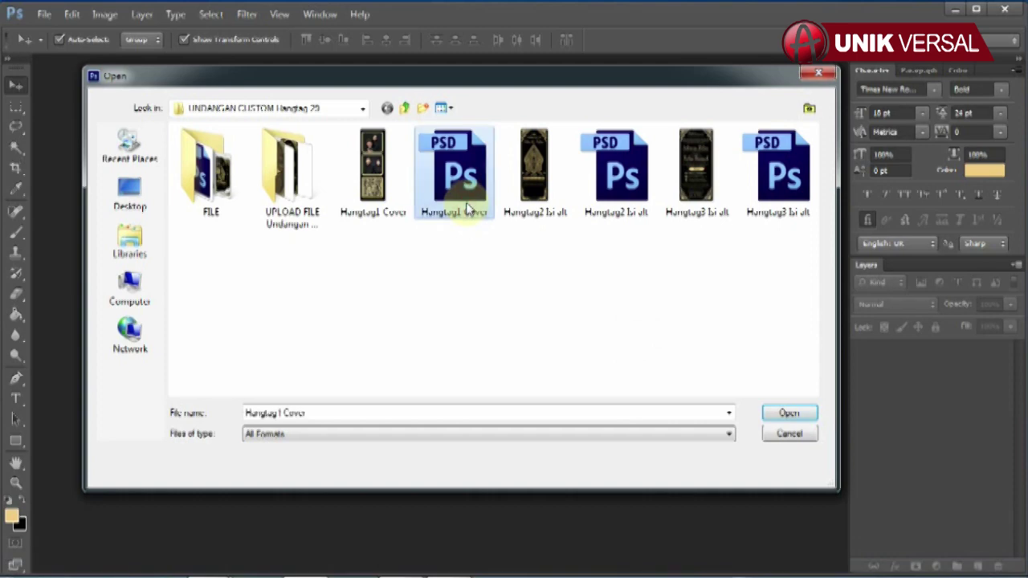
pyautogui.keyDown('ctrl'); pyautogui.click(615, 193); pyautogui.keyUp('ctrl')
pyautogui.keyDown('ctrl'); pyautogui.click(777, 193); pyautogui.keyUp('ctrl')
pyautogui.click(788, 413)
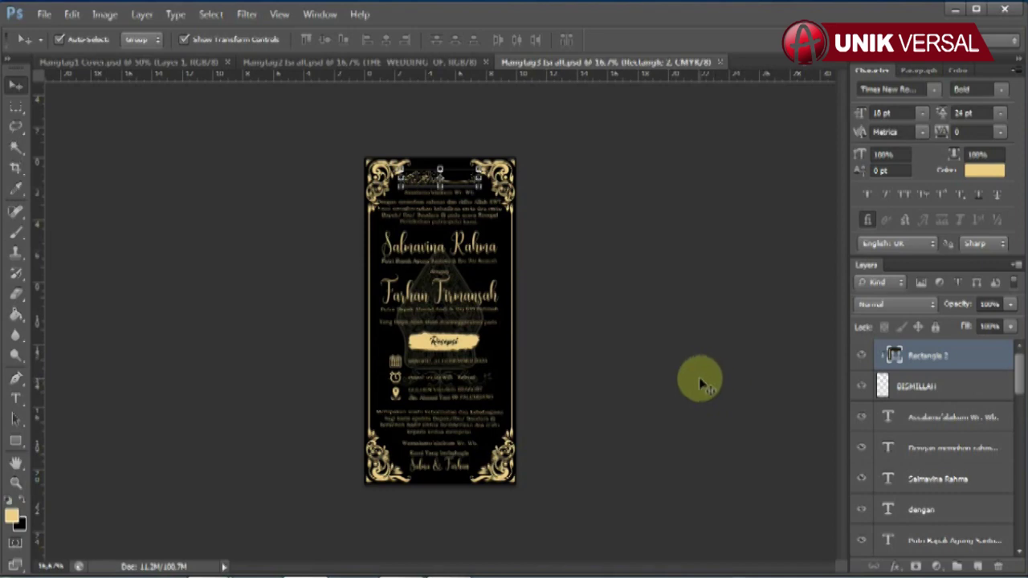
# Step: On Hangtag1 Cover, toggle the top couple photo layer's visibility to identify it
pyautogui.click(412, 62)
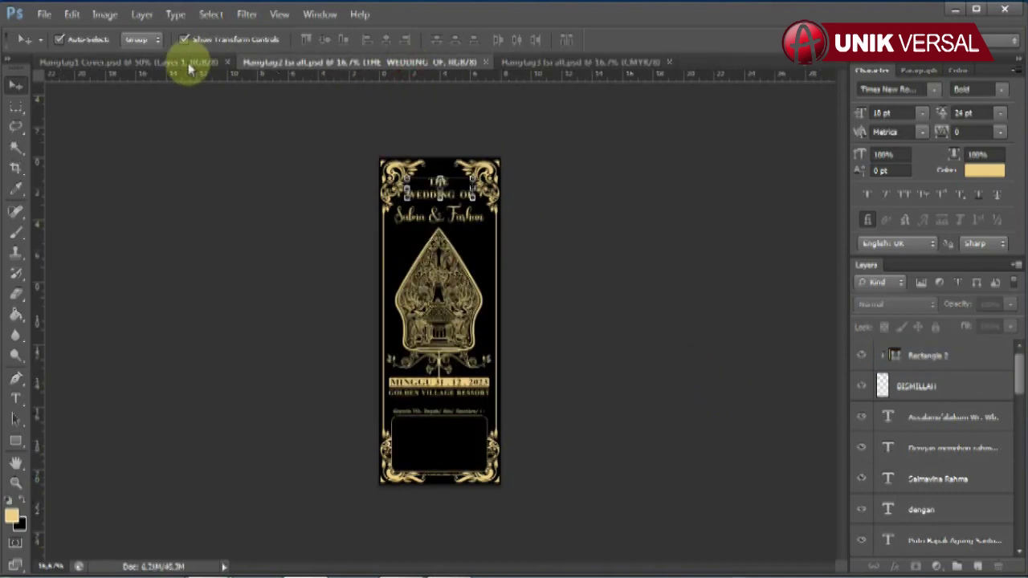
pyautogui.click(184, 69)
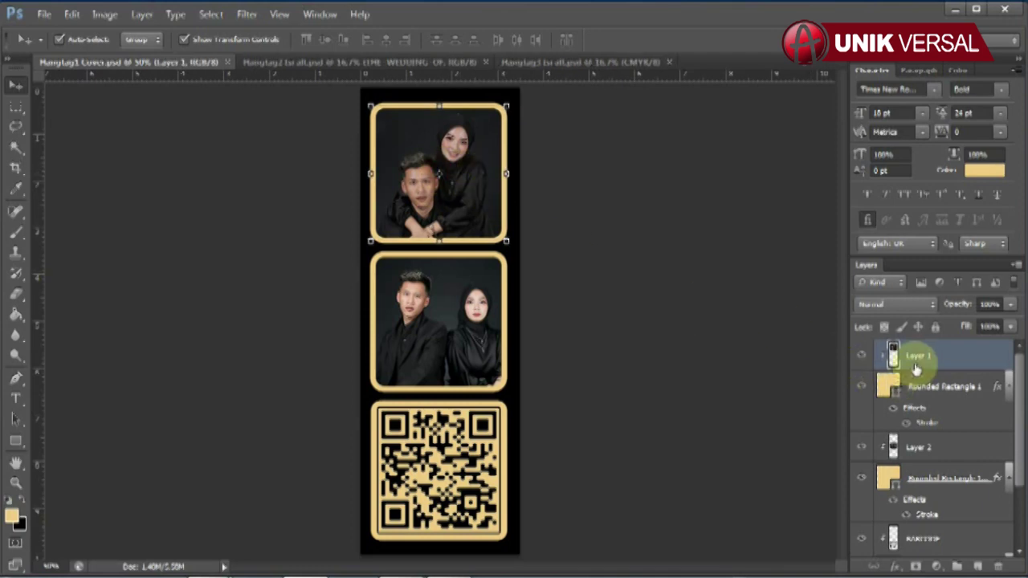
pyautogui.click(862, 356)
pyautogui.click(863, 358)
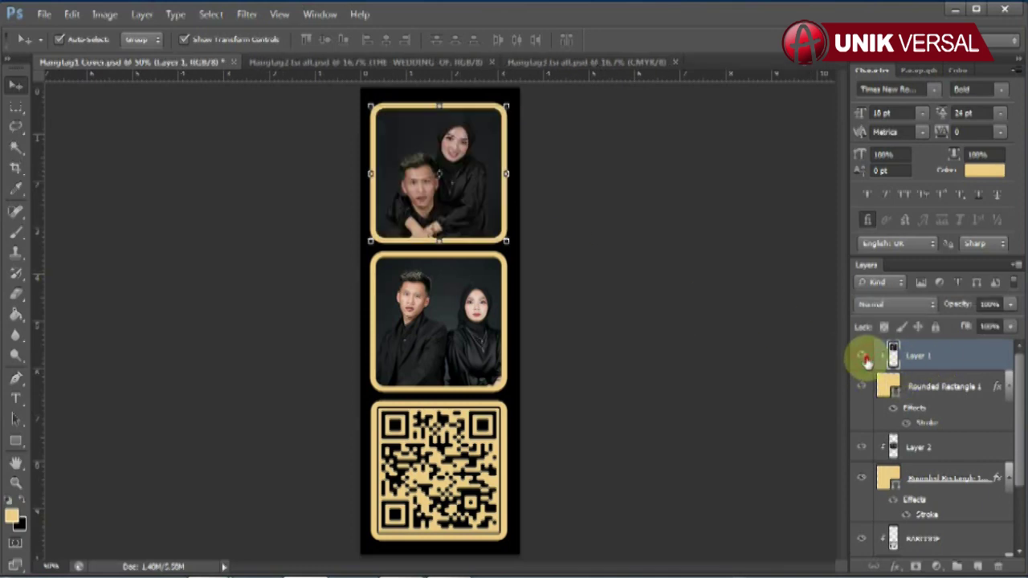
pyautogui.click(864, 358)
pyautogui.click(864, 358)
pyautogui.click(863, 358)
pyautogui.click(864, 358)
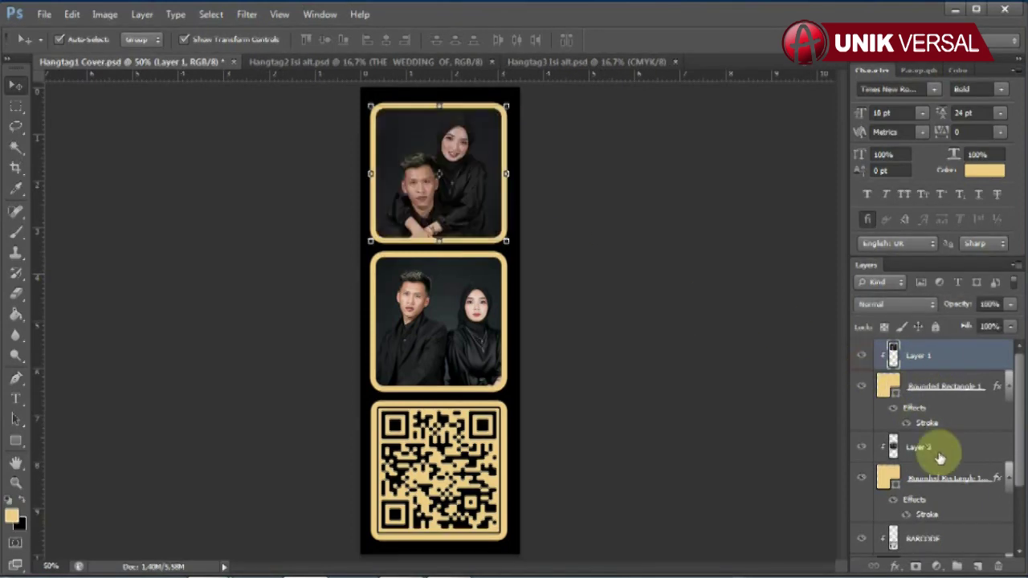
# Step: Select the middle couple photo layer and toggle its visibility to identify it
pyautogui.click(448, 323)
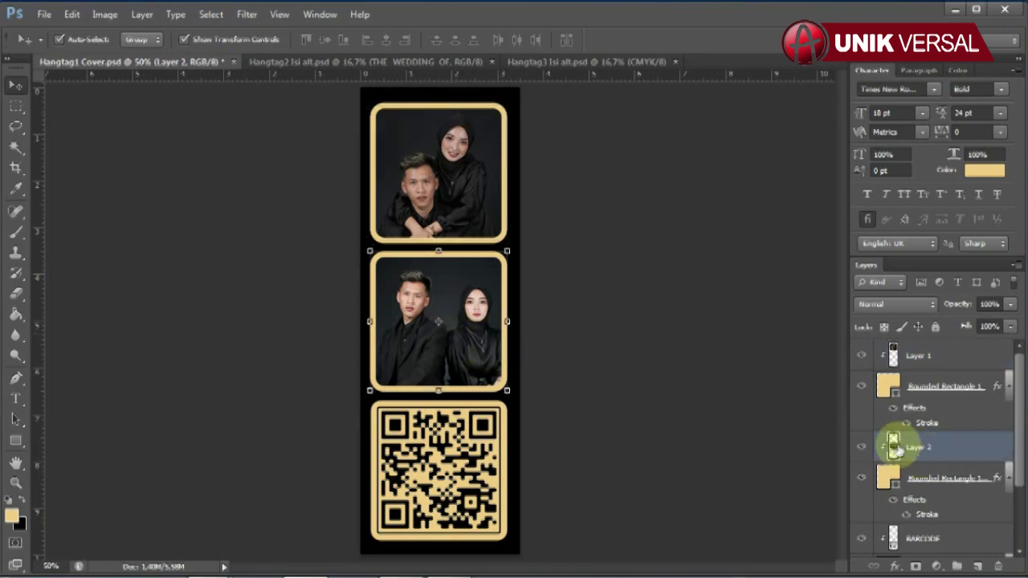
pyautogui.click(861, 447)
pyautogui.click(860, 446)
pyautogui.click(860, 446)
pyautogui.click(861, 446)
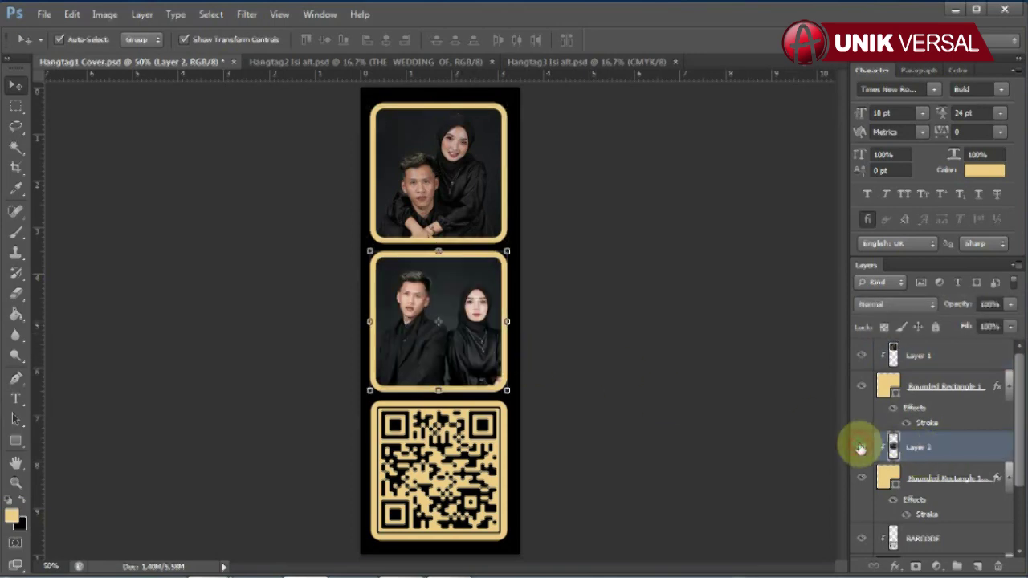
pyautogui.click(860, 446)
pyautogui.click(860, 447)
# Step: Select the BARCODE layer and toggle the QR code's visibility to identify it
pyautogui.click(457, 464)
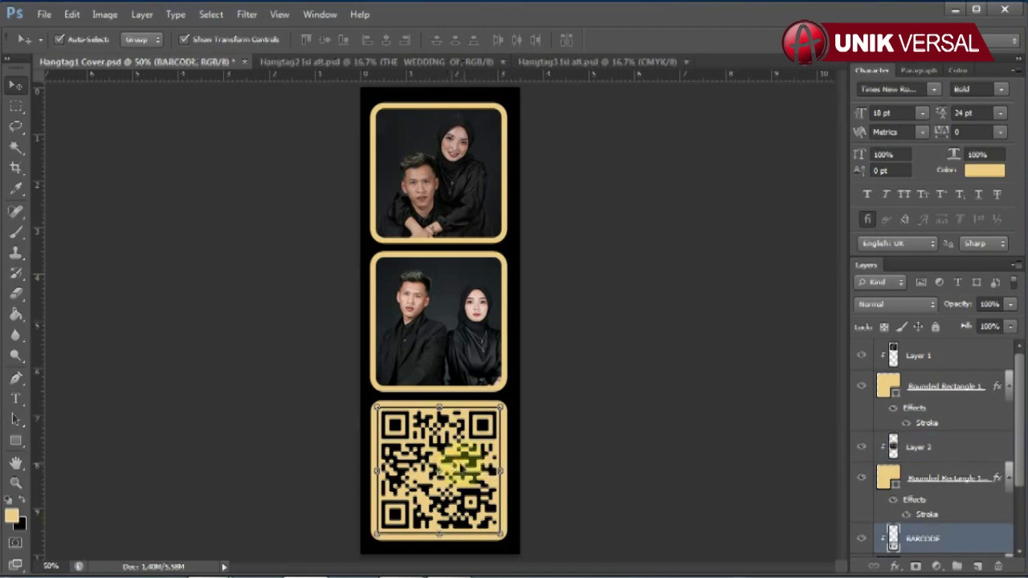
pyautogui.click(864, 538)
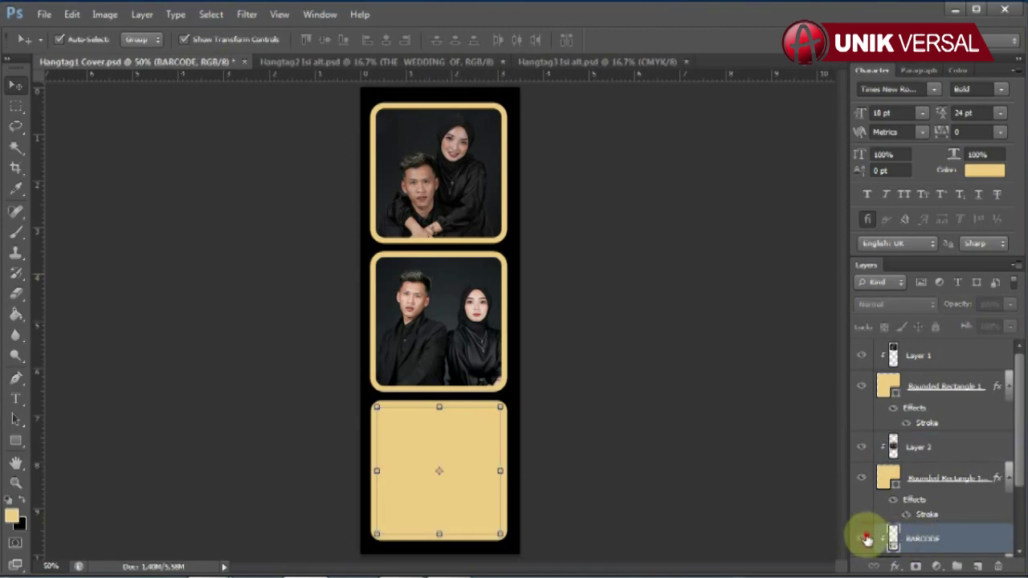
pyautogui.click(864, 539)
pyautogui.click(864, 538)
pyautogui.click(863, 538)
pyautogui.click(864, 539)
pyautogui.click(864, 538)
# Step: On Hangtag2 Isi alt, retype the heading as THE WEDDING OF
pyautogui.click(315, 61)
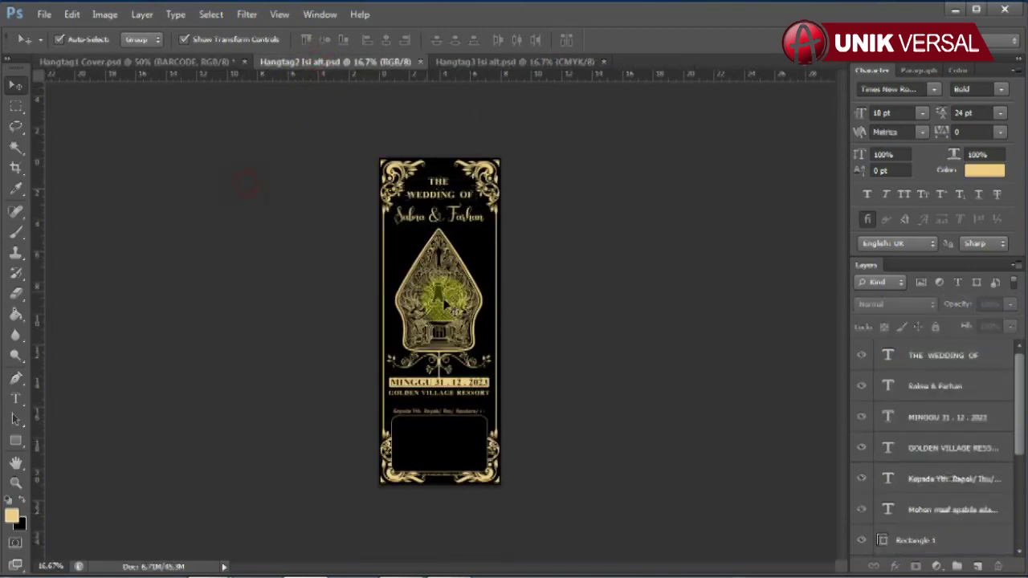
pyautogui.keyDown('alt'); pyautogui.scroll(3, 445, 303); pyautogui.keyUp('alt')
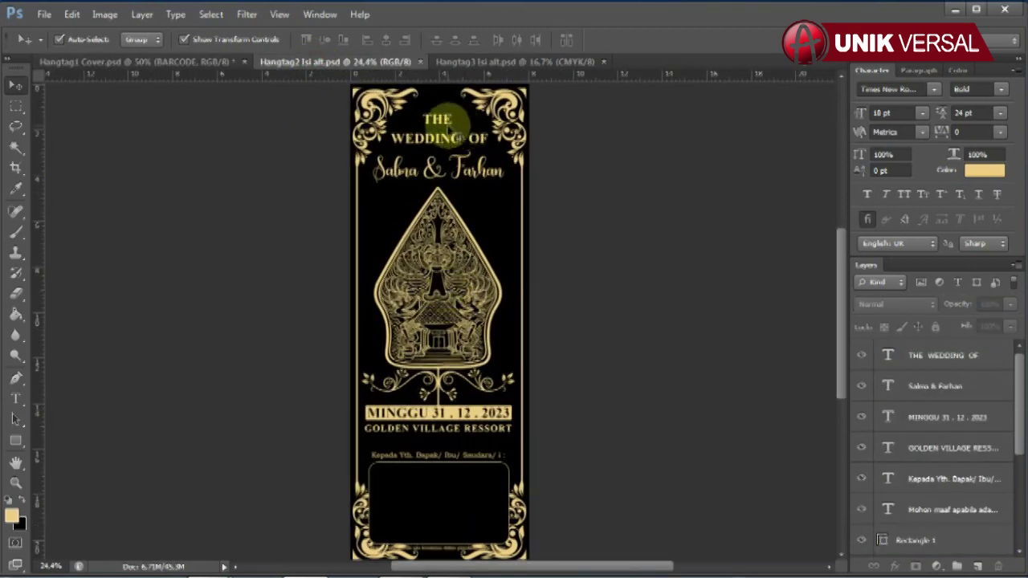
pyautogui.click(449, 128)
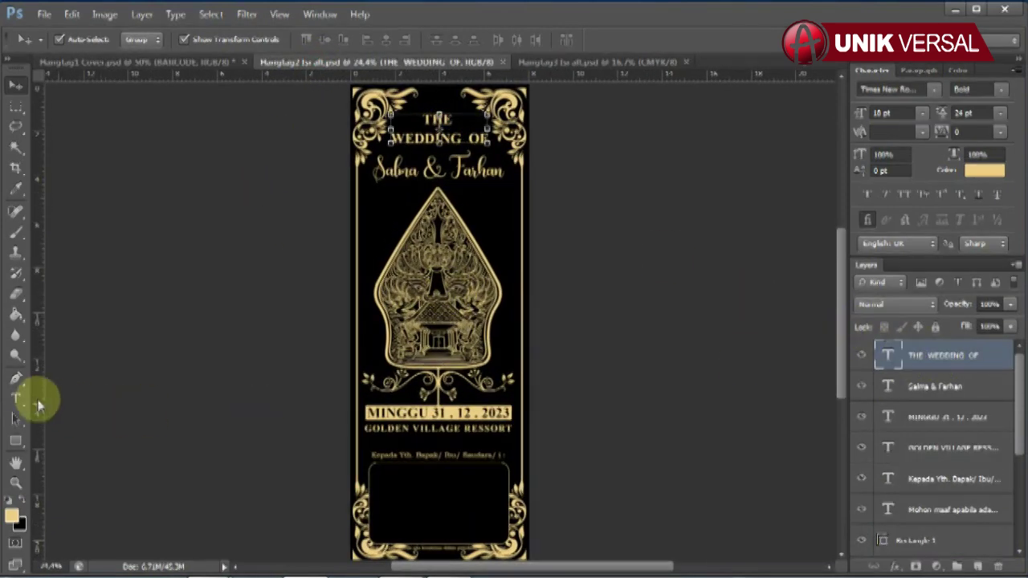
pyautogui.click(17, 399)
pyautogui.moveTo(425, 120); pyautogui.dragTo(520, 145)
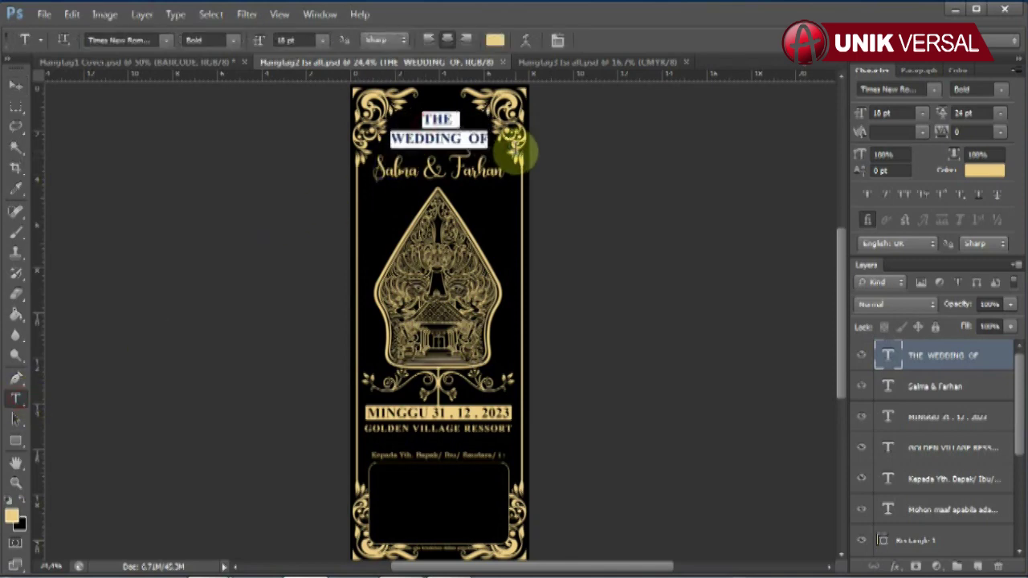
pyautogui.write('THE')
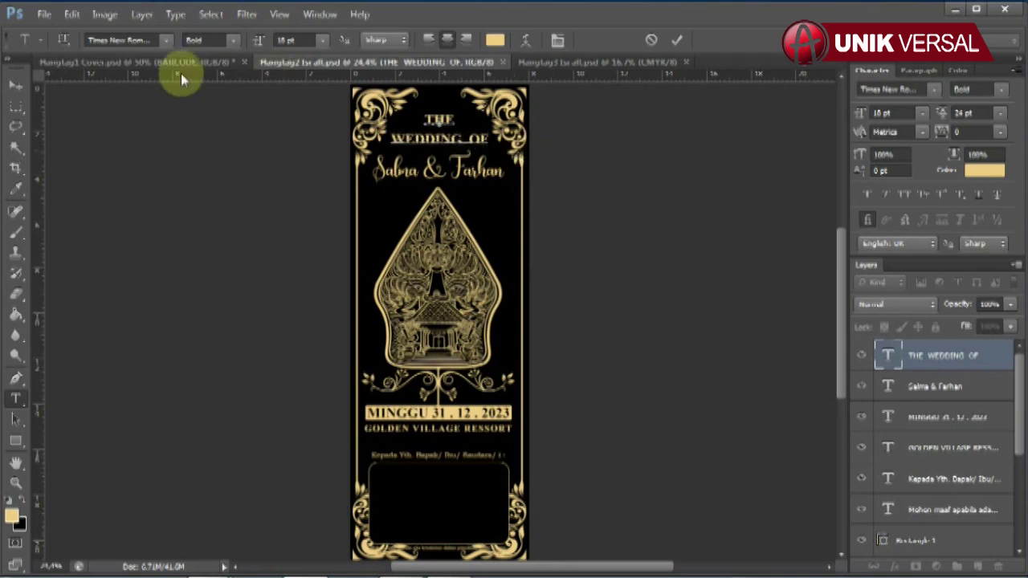
pyautogui.click(16, 85)
pyautogui.click(133, 155)
# Step: Retype the couple's names line with the new names
pyautogui.click(432, 173)
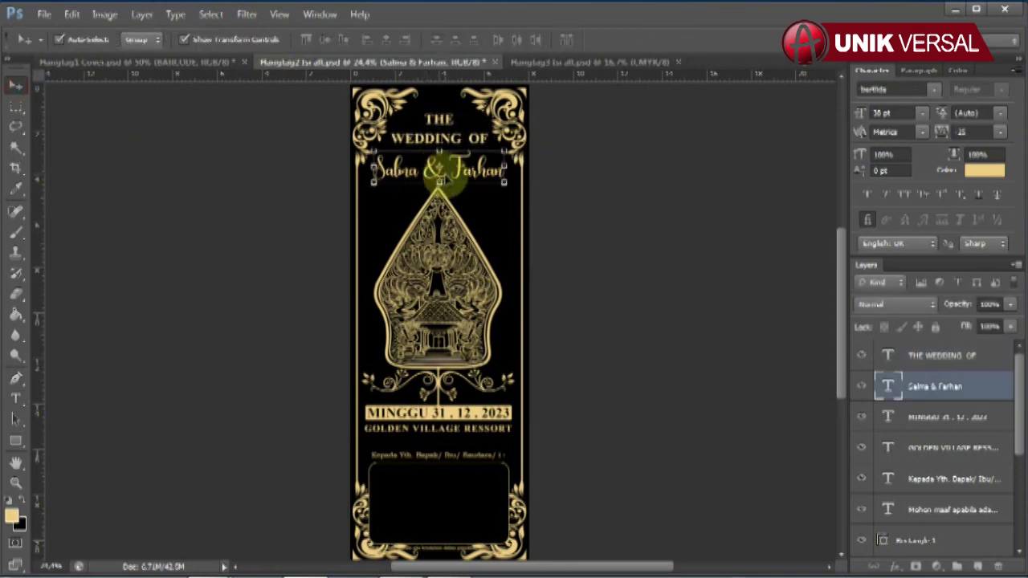
pyautogui.click(15, 398)
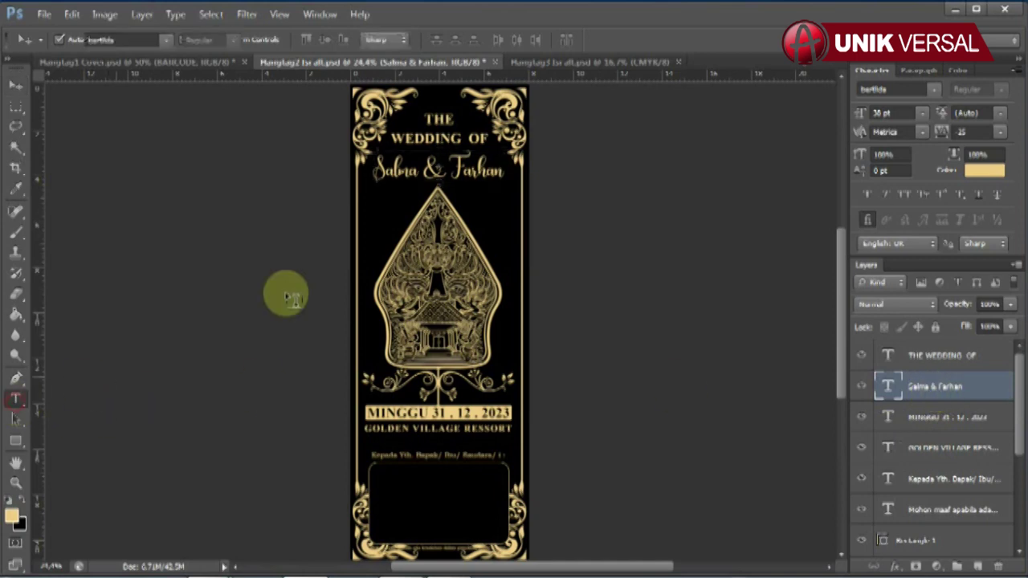
pyautogui.moveTo(375, 172); pyautogui.dragTo(557, 167)
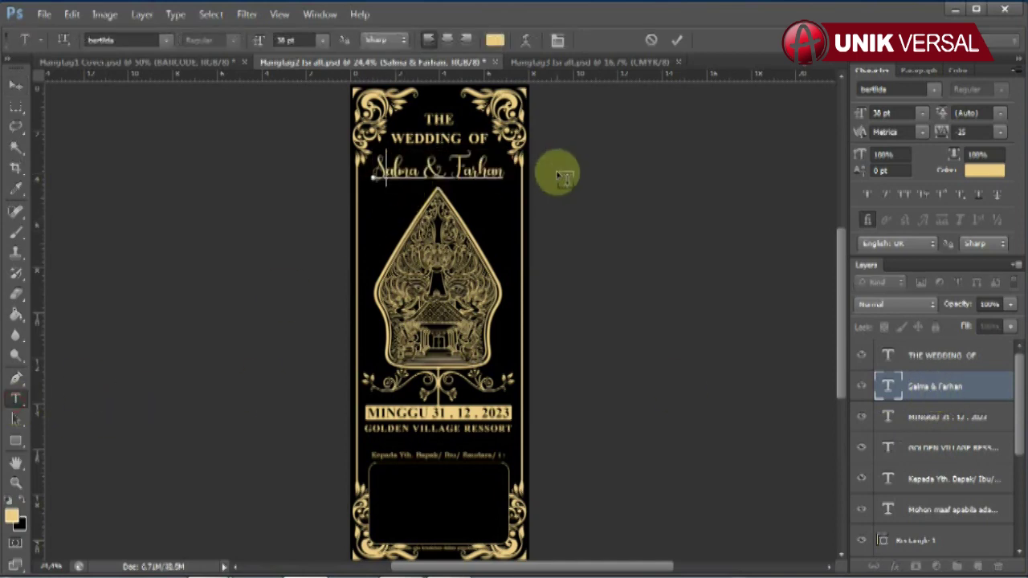
pyautogui.write('Salma & Far')
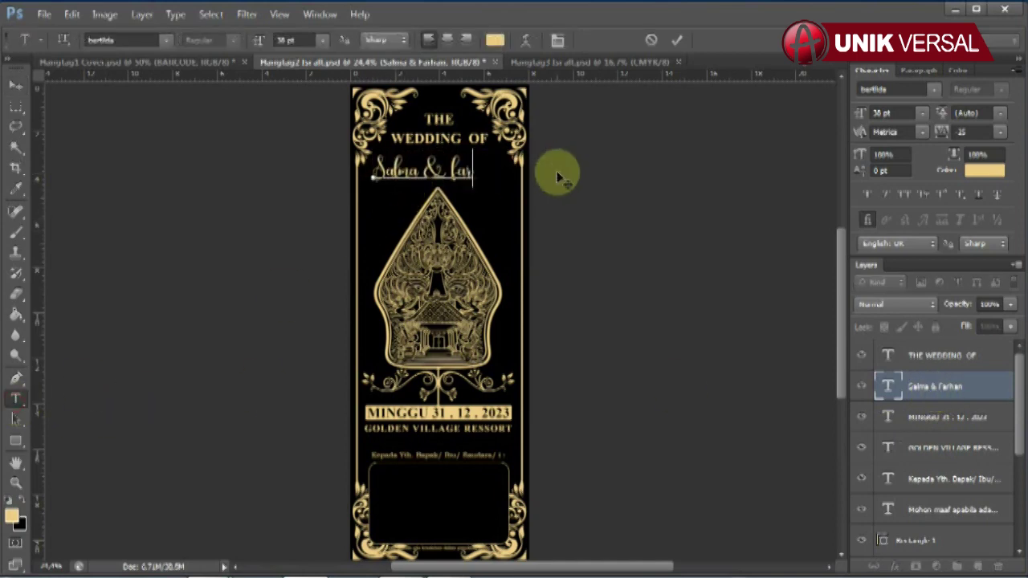
pyautogui.write('han')
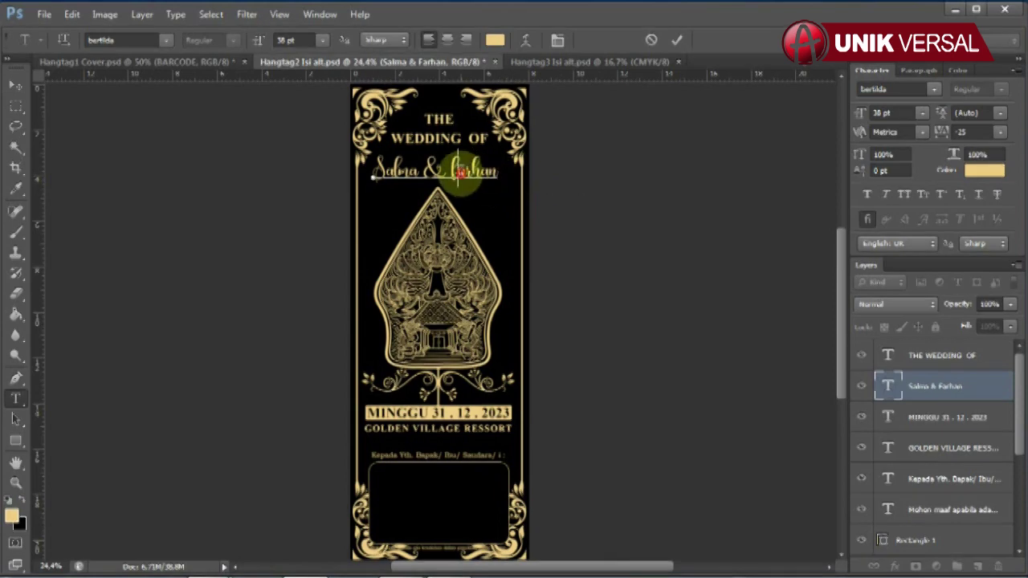
pyautogui.moveTo(460, 171); pyautogui.dragTo(454, 169)
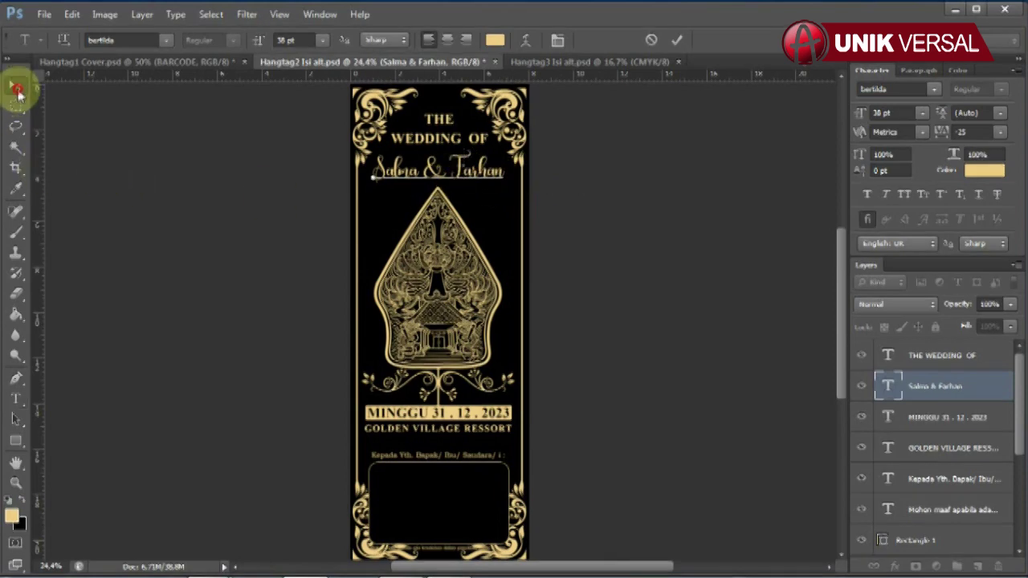
# Step: Commit the names and retype the date line MINGGU 31 . 12 . 2023
pyautogui.click(17, 85)
pyautogui.click(468, 413)
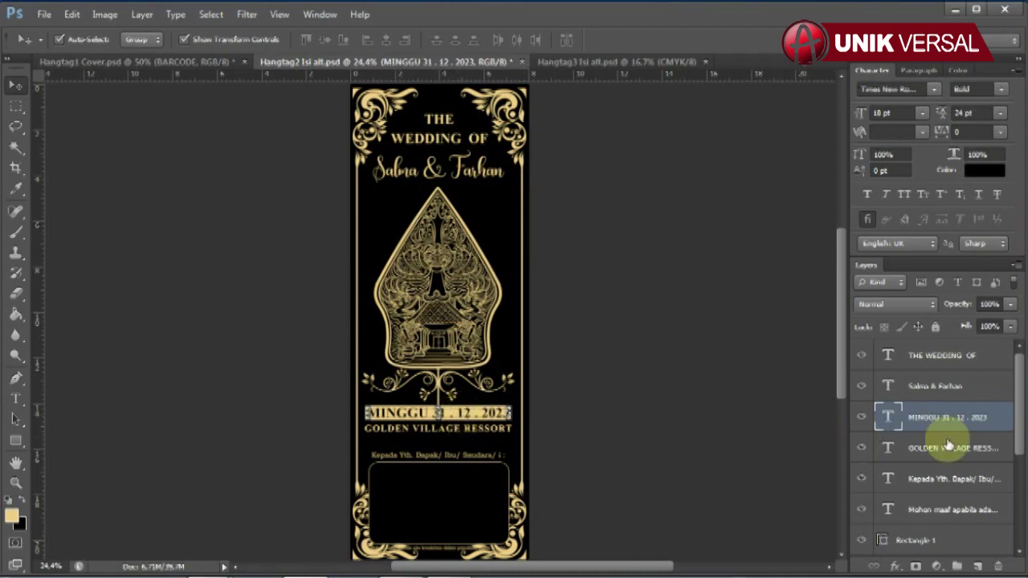
pyautogui.press('t')
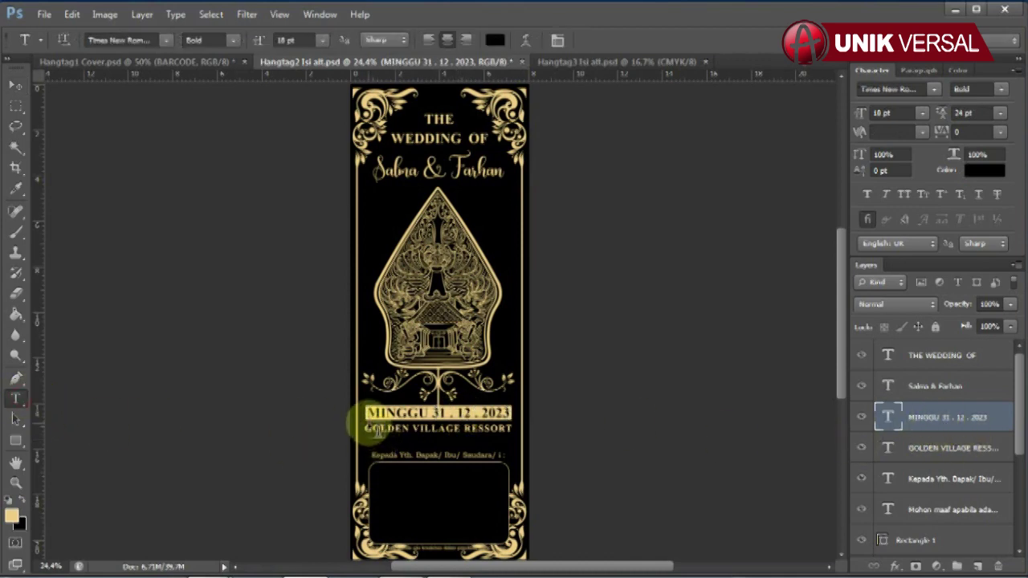
pyautogui.moveTo(371, 415); pyautogui.dragTo(574, 413)
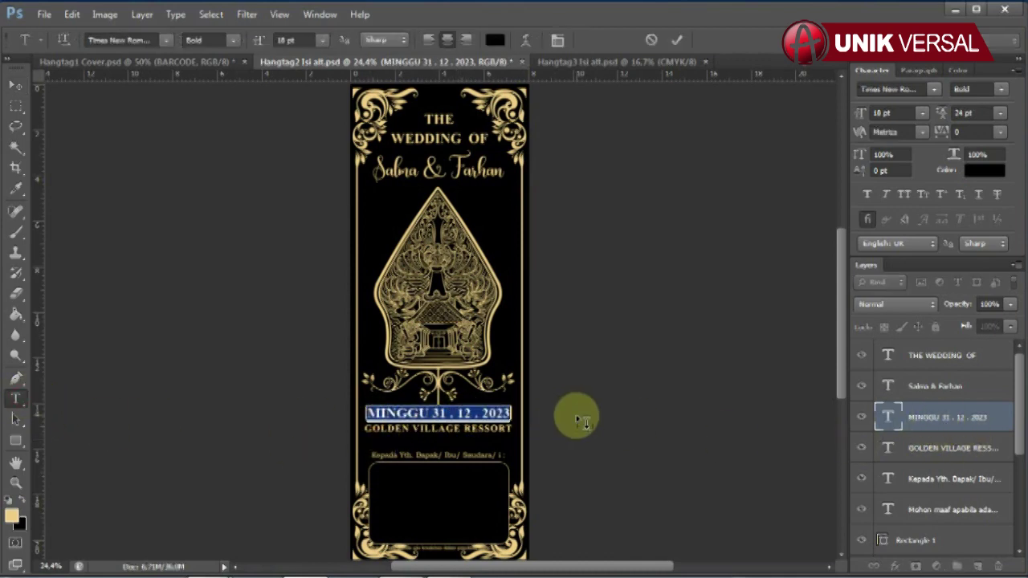
pyautogui.write('MINGU ')
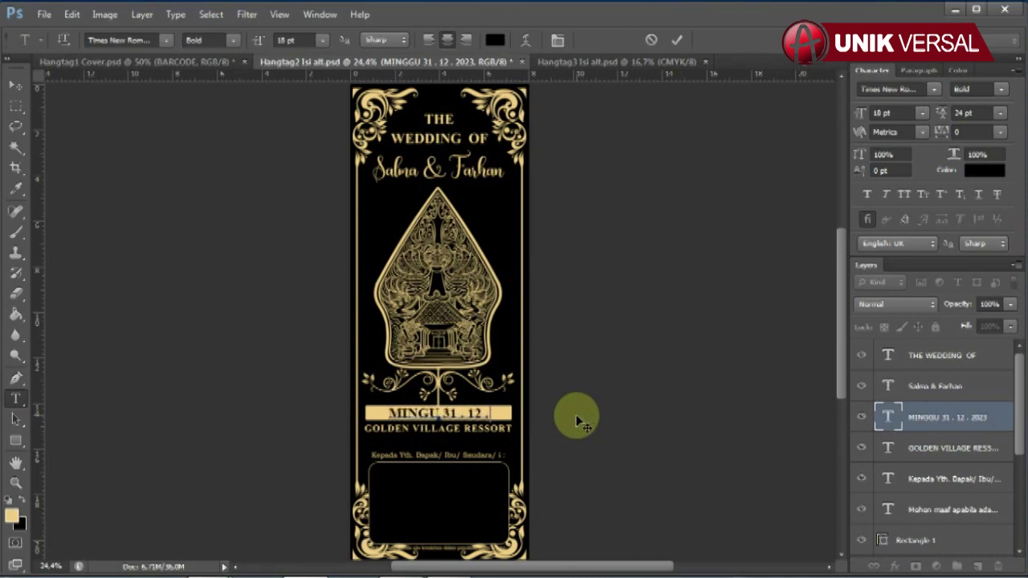
pyautogui.write('3')
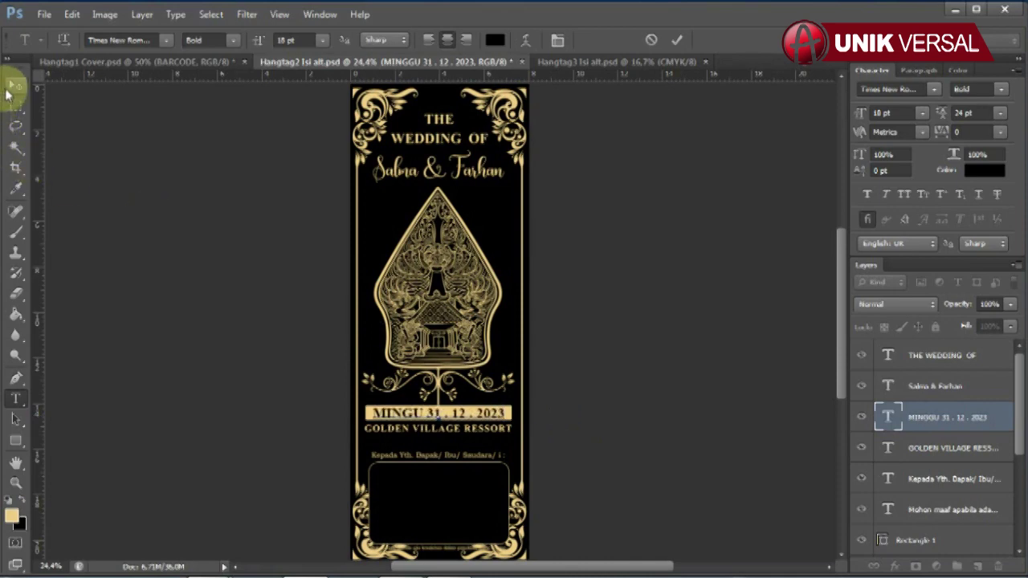
pyautogui.click(15, 84)
# Step: Re-enter the GOLDEN VILLAGE RESSORT venue line, then switch to Hangtag3 Isi alt
pyautogui.click(461, 433)
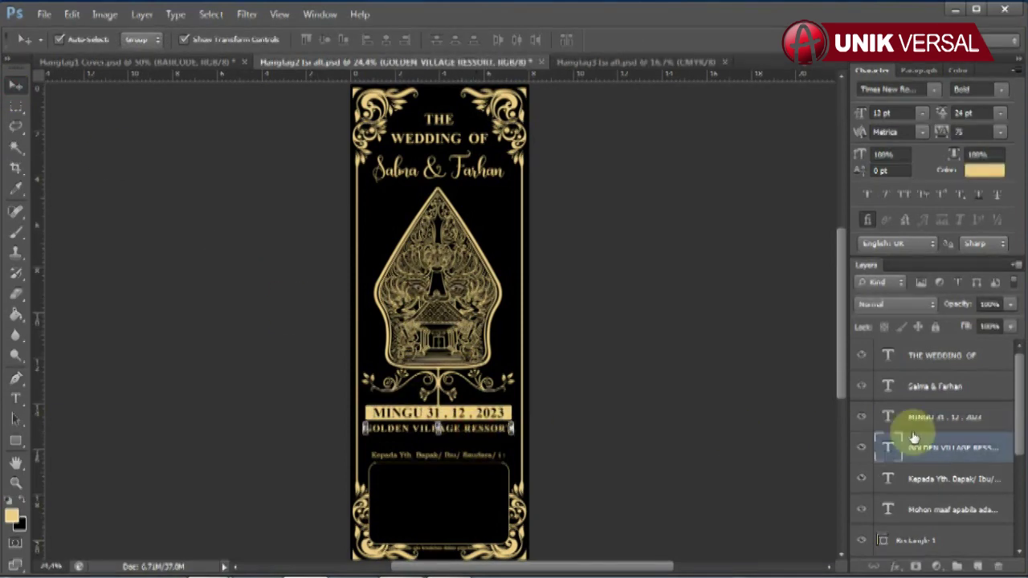
pyautogui.click(16, 399)
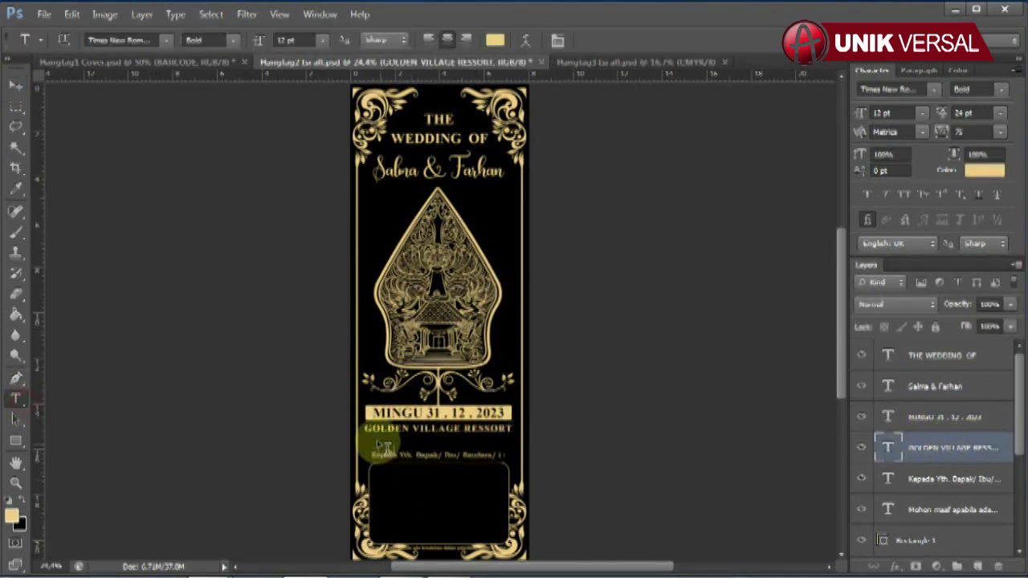
pyautogui.moveTo(365, 430); pyautogui.dragTo(539, 431)
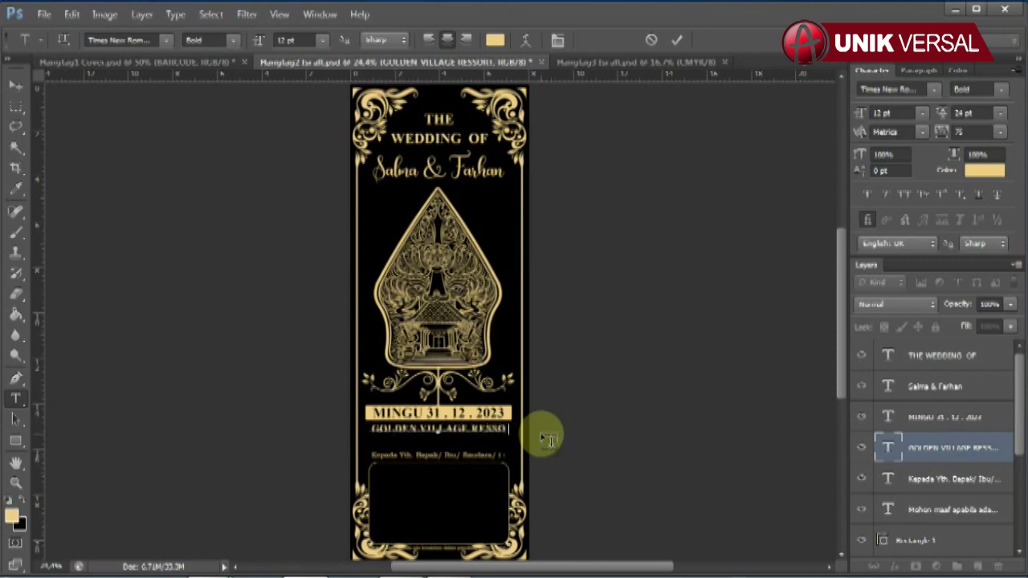
pyautogui.click(14, 86)
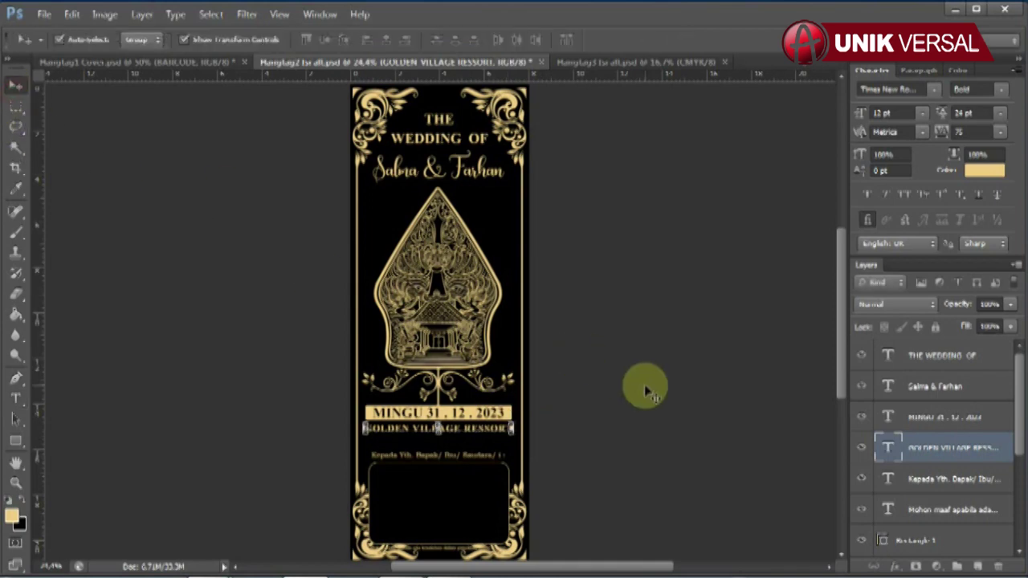
pyautogui.click(643, 388)
pyautogui.click(548, 68)
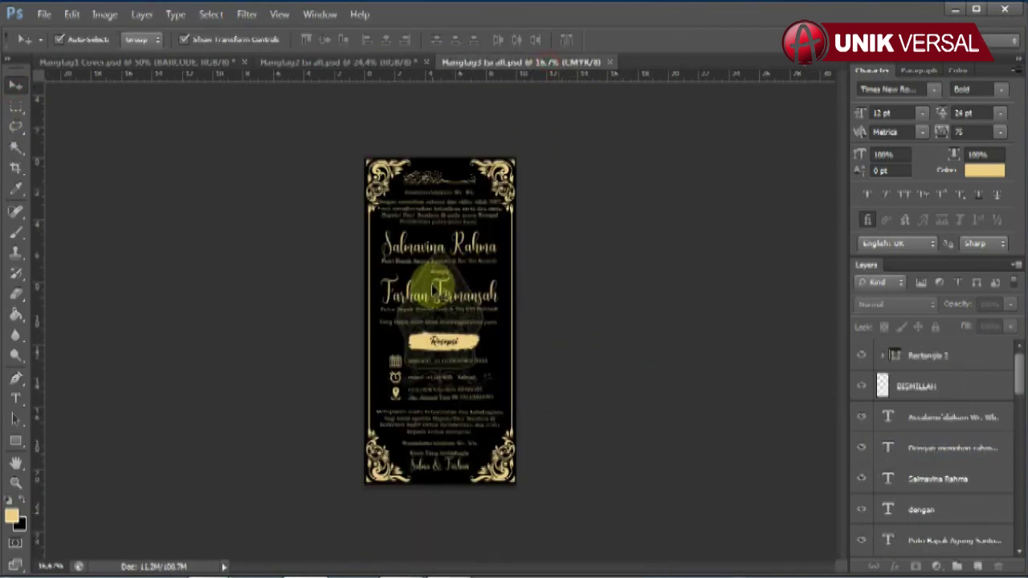
# Step: Fit the invitation card on screen and retype the bride's name
pyautogui.hotkey('ctrl', '0')
pyautogui.click(474, 215)
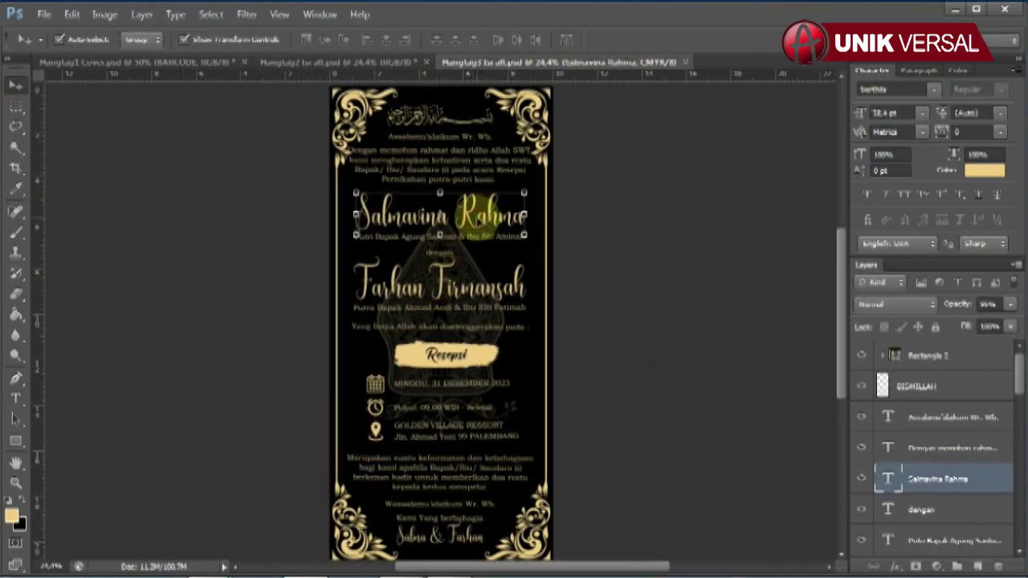
pyautogui.scroll(-4, 964, 481)
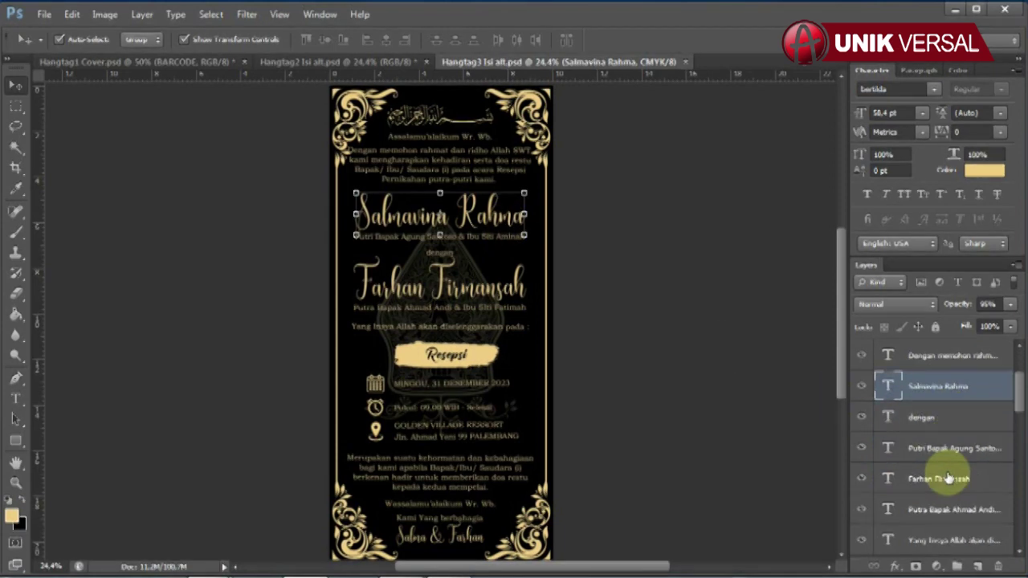
pyautogui.click(15, 399)
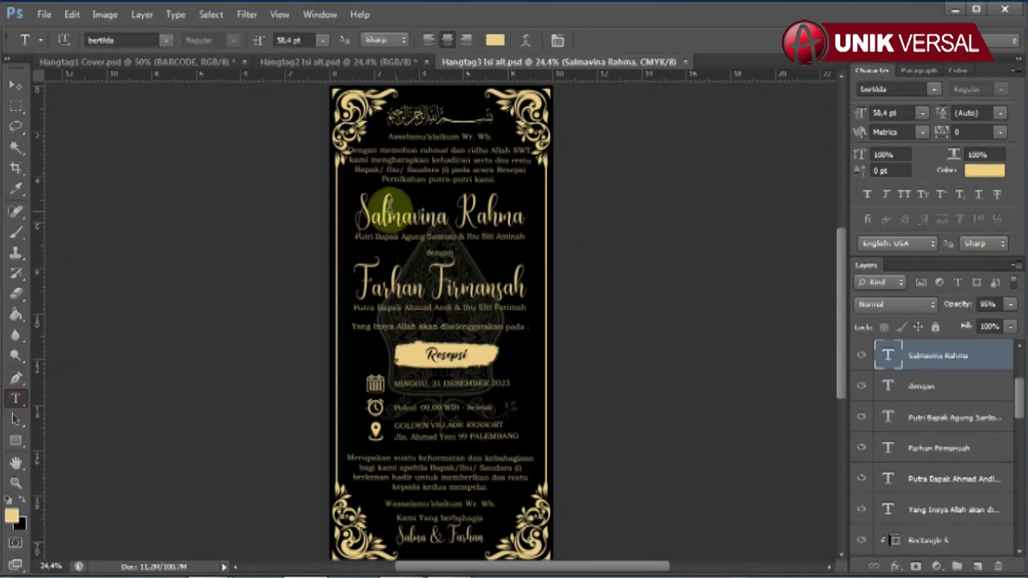
pyautogui.doubleClick(361, 215)
pyautogui.hotkey('ctrl', 'a')
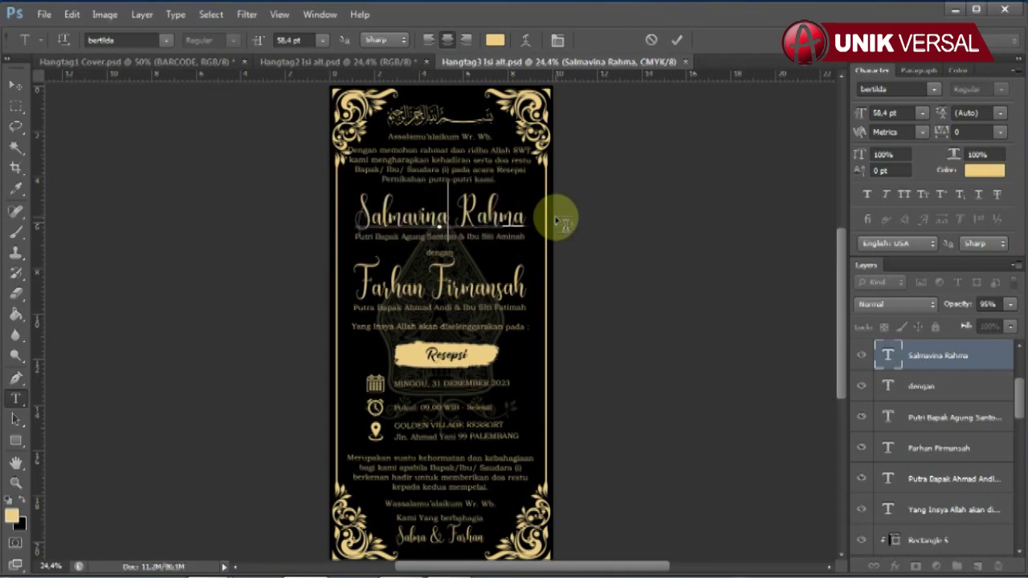
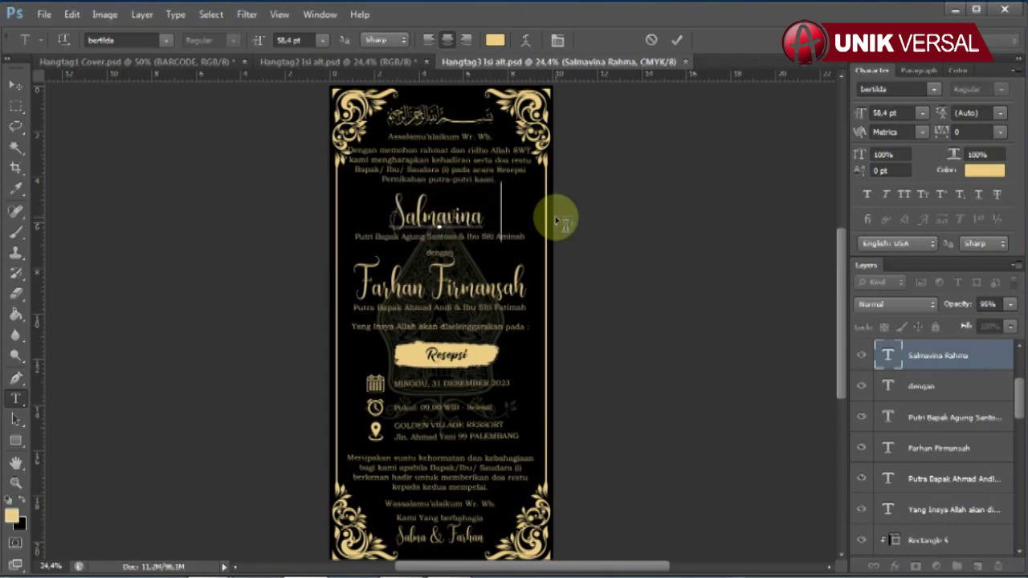
pyautogui.click(15, 85)
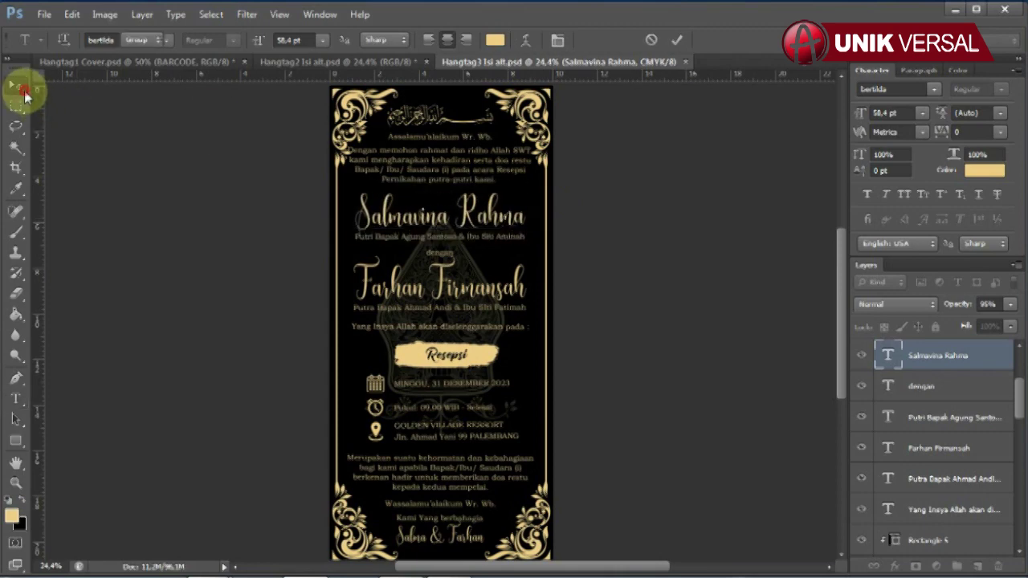
# Step: Retype the parents' names in the bride's Putri Bapak line
pyautogui.click(507, 235)
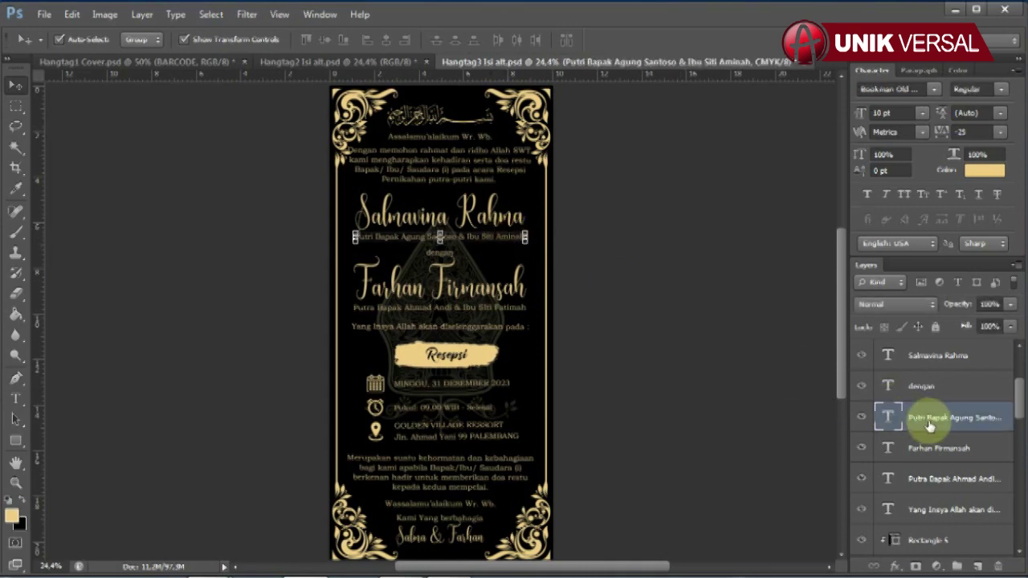
pyautogui.click(15, 399)
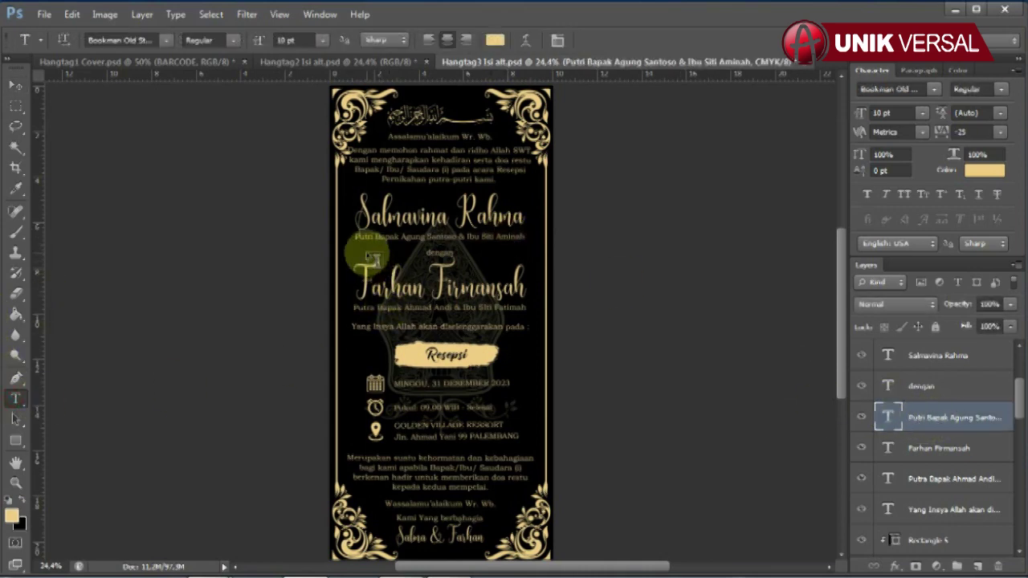
pyautogui.moveTo(355, 237); pyautogui.dragTo(649, 238)
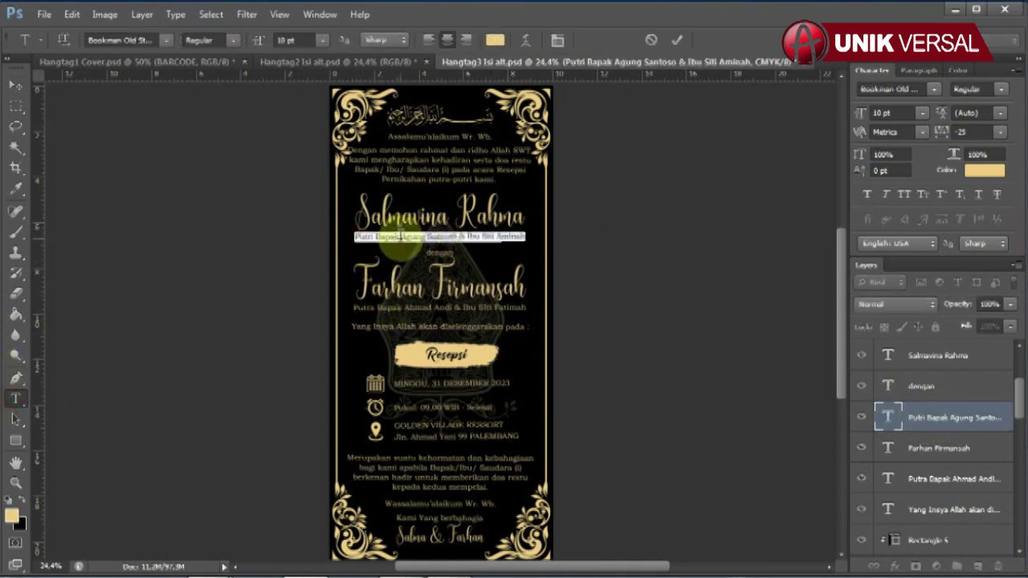
pyautogui.moveTo(401, 237); pyautogui.dragTo(592, 236)
pyautogui.write('Budi')
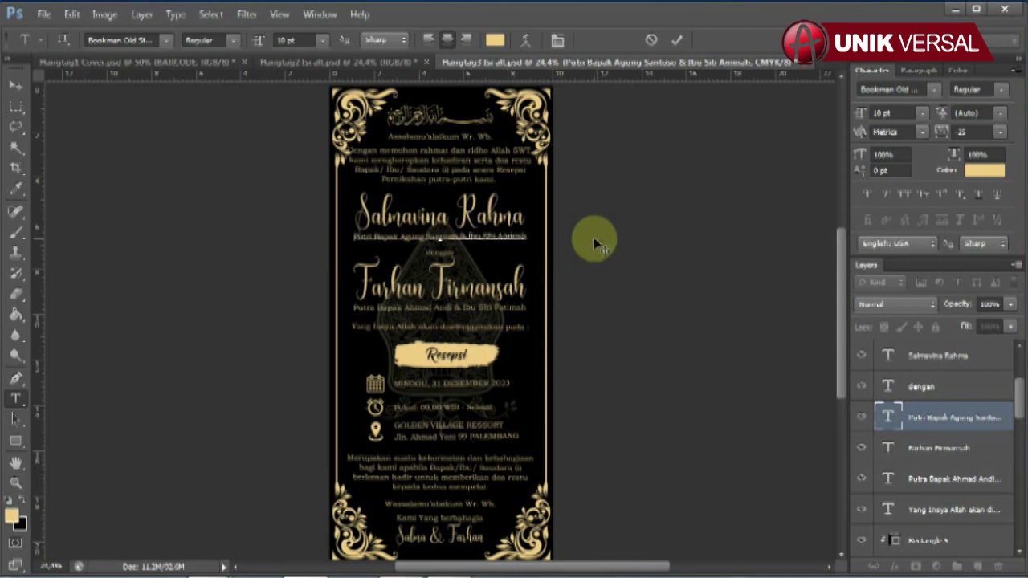
pyautogui.click(15, 85)
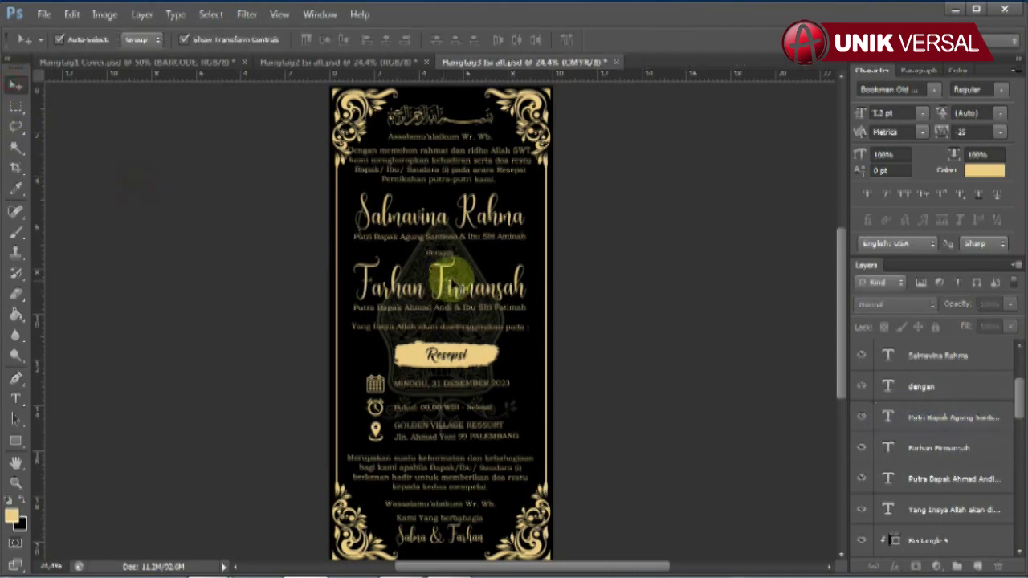
# Step: Retype the groom's name on the invitation
pyautogui.click(449, 277)
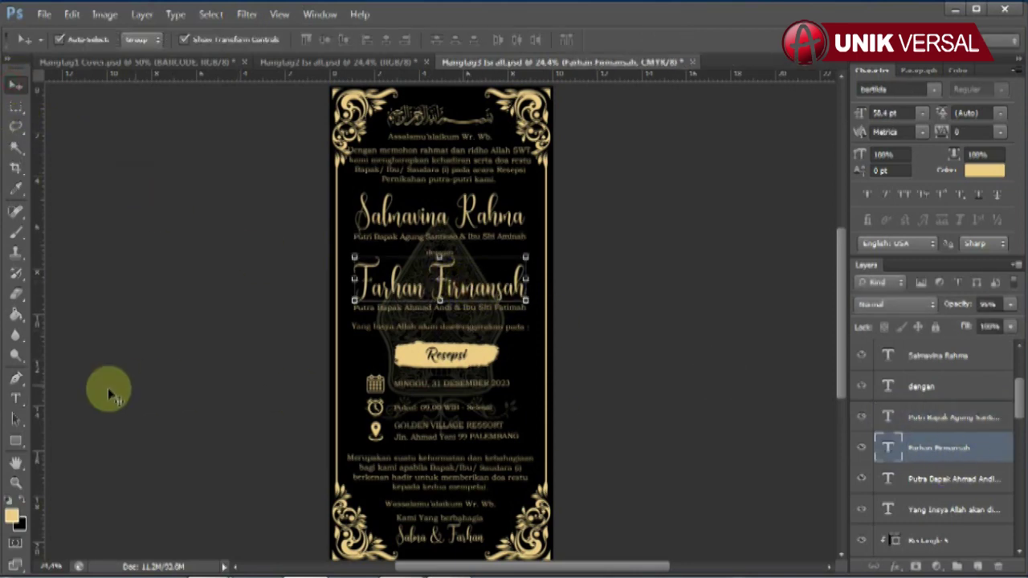
pyautogui.click(15, 399)
pyautogui.moveTo(355, 281); pyautogui.dragTo(617, 299)
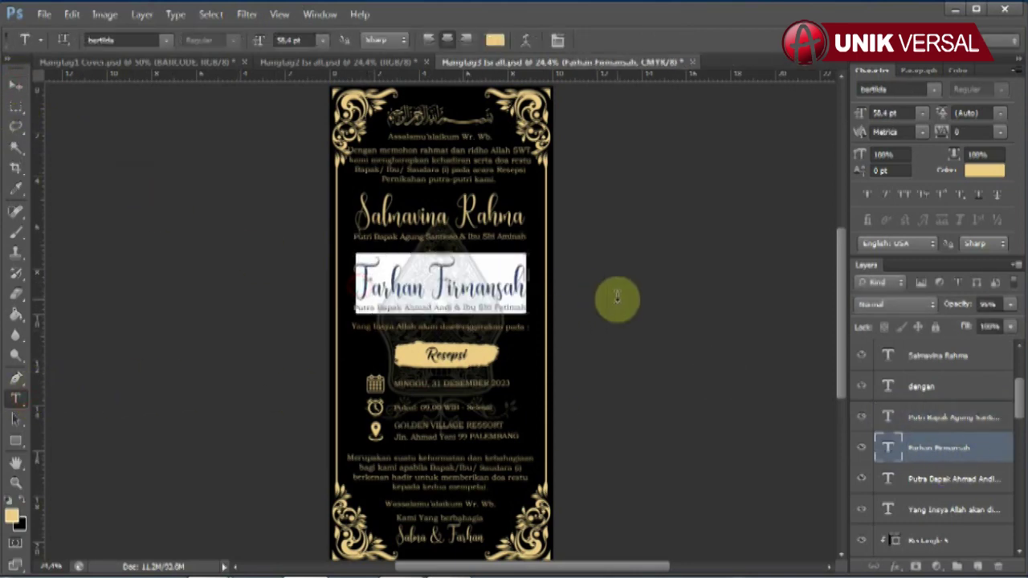
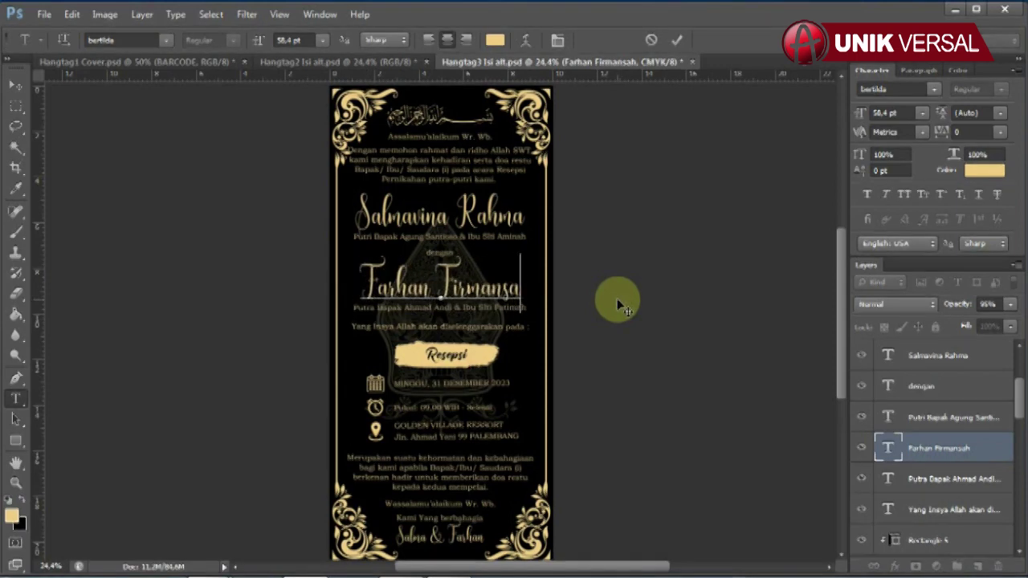
pyautogui.click(16, 85)
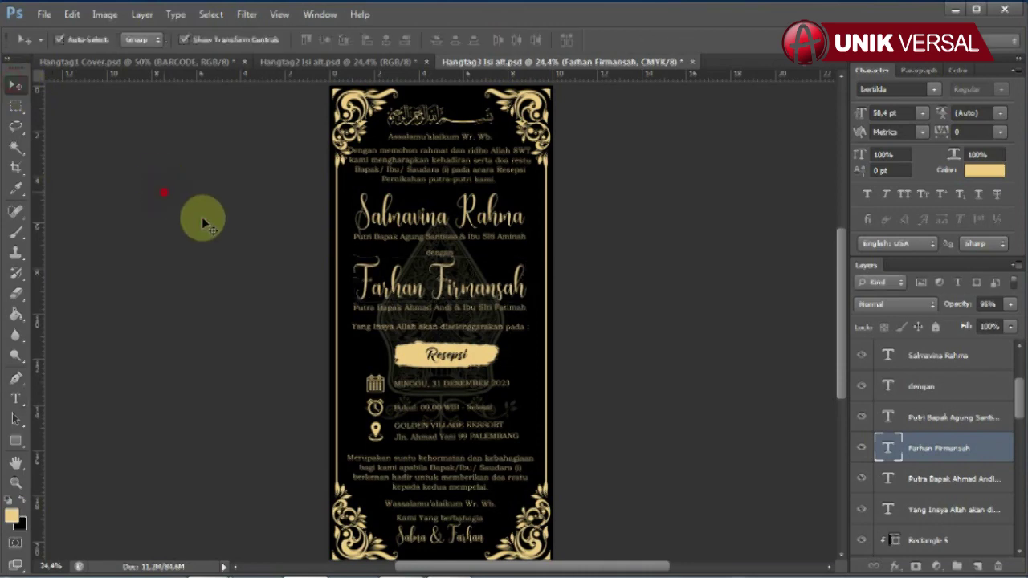
pyautogui.click(201, 218)
# Step: Retype the parents' names in the groom's Putra Bapak line
pyautogui.click(427, 308)
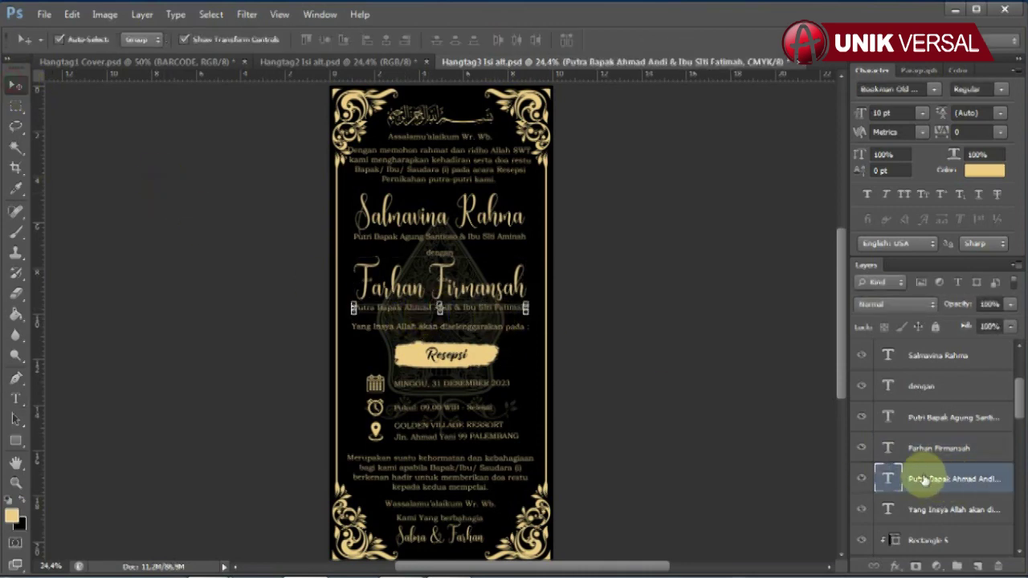
pyautogui.click(15, 398)
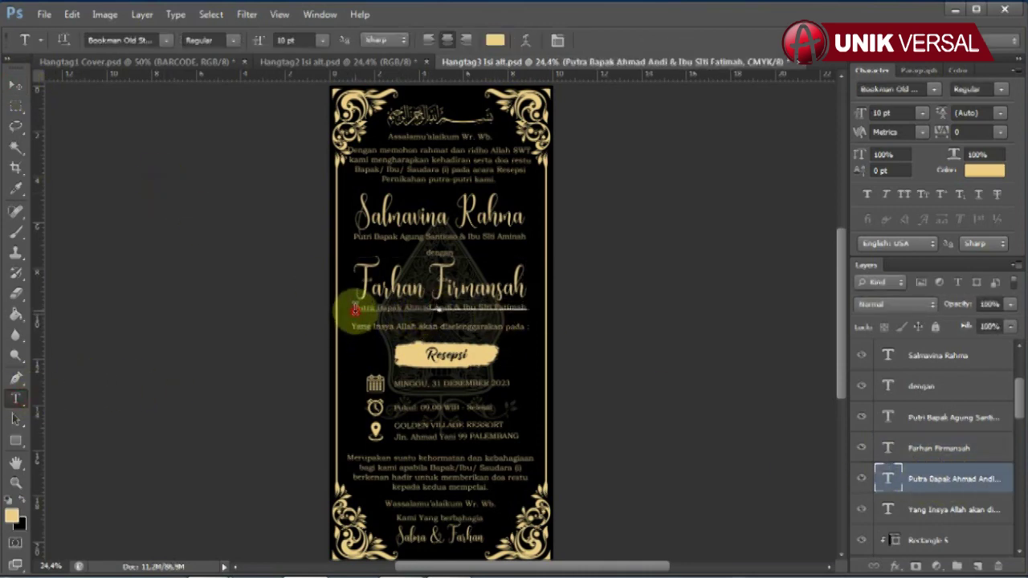
pyautogui.moveTo(353, 309); pyautogui.dragTo(659, 303)
pyautogui.moveTo(405, 308); pyautogui.dragTo(671, 309)
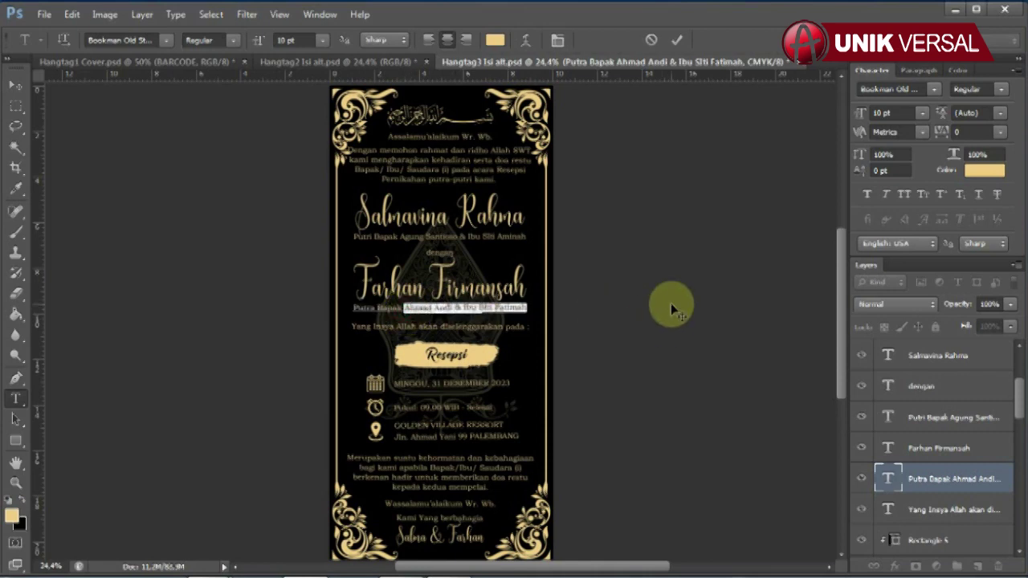
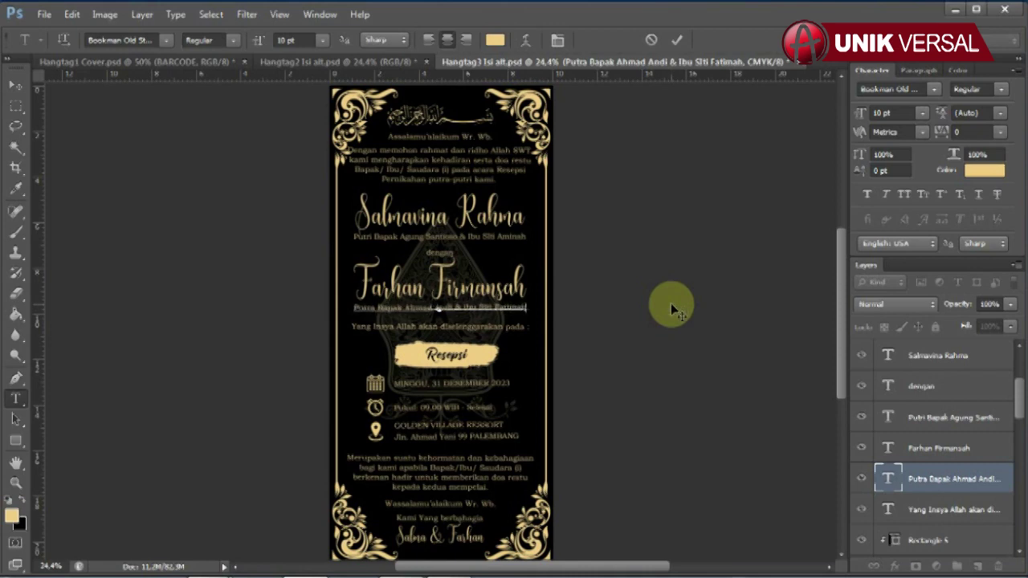
pyautogui.click(45, 95)
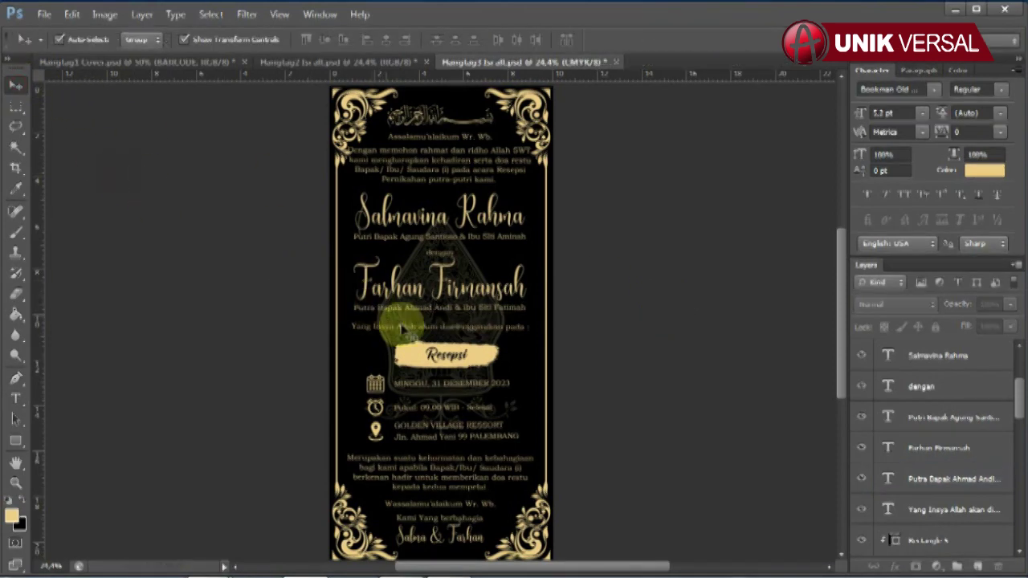
pyautogui.click(448, 359)
# Step: Re-enter the date line MINGGU, 31 DESEMBER 2023 and set it to Bold
pyautogui.moveTo(878, 480); pyautogui.dragTo(938, 469)
pyautogui.click(946, 418)
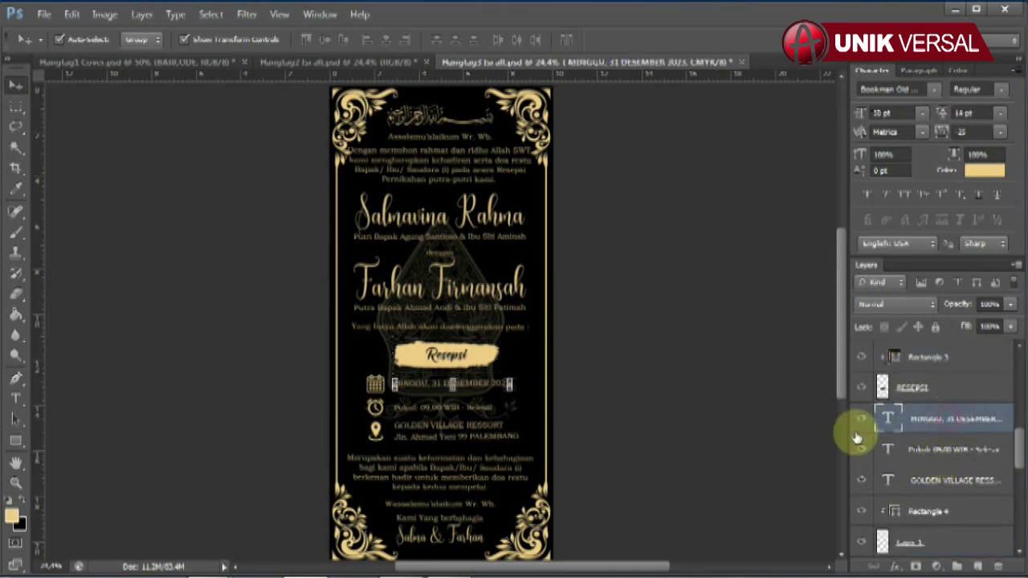
pyautogui.click(15, 399)
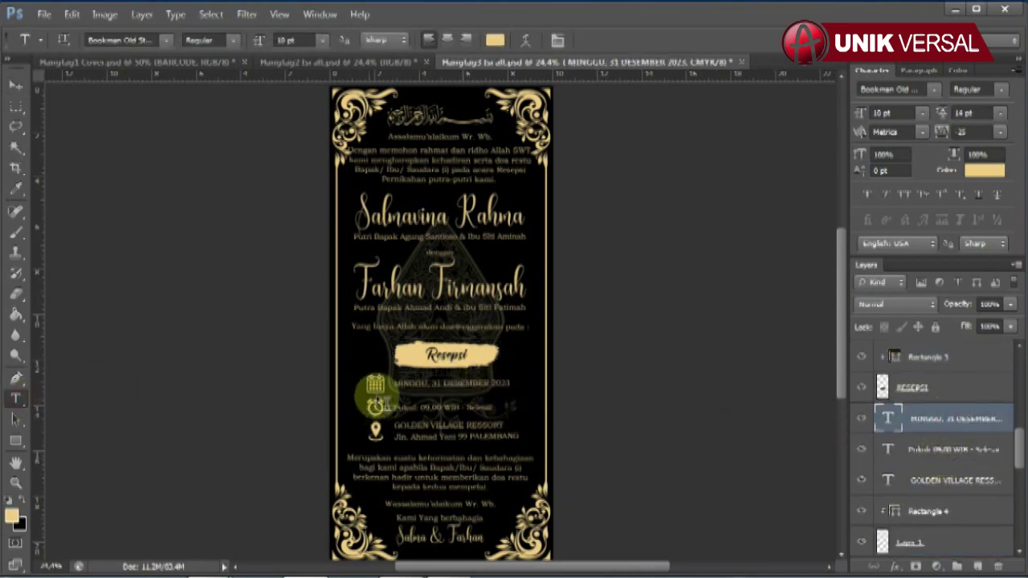
pyautogui.click(399, 383)
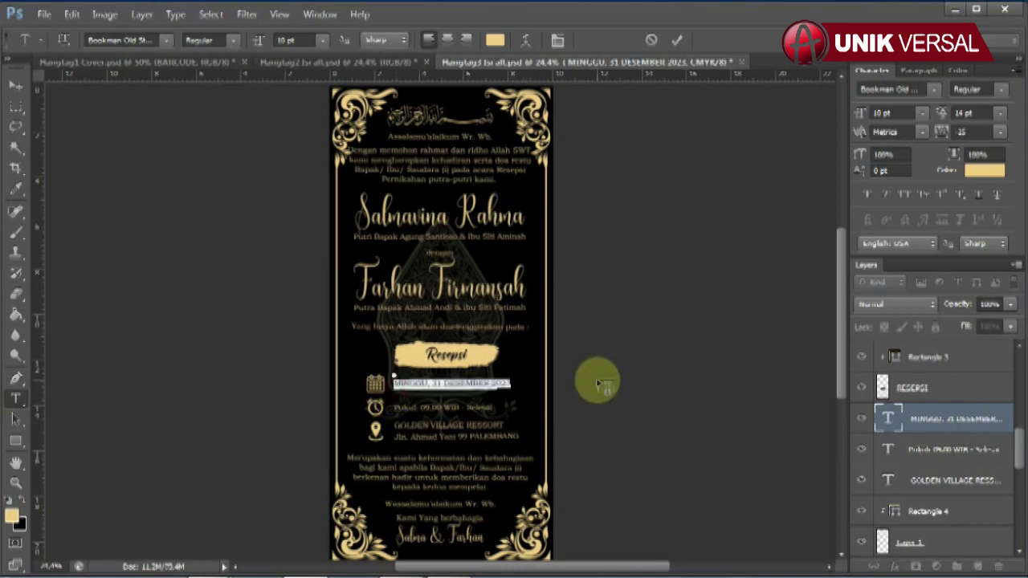
pyautogui.hotkey('ctrl', 'a')
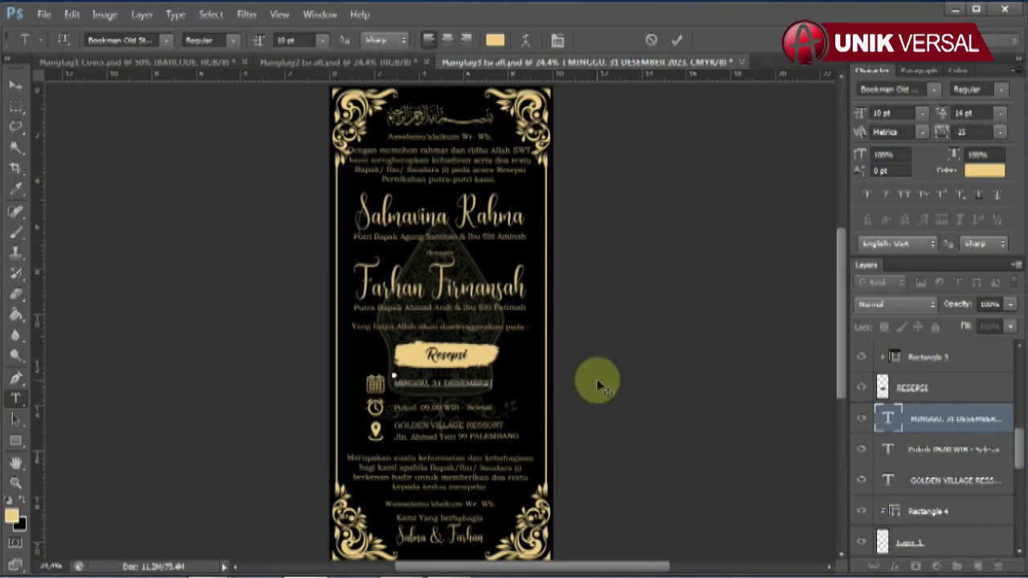
pyautogui.click(16, 85)
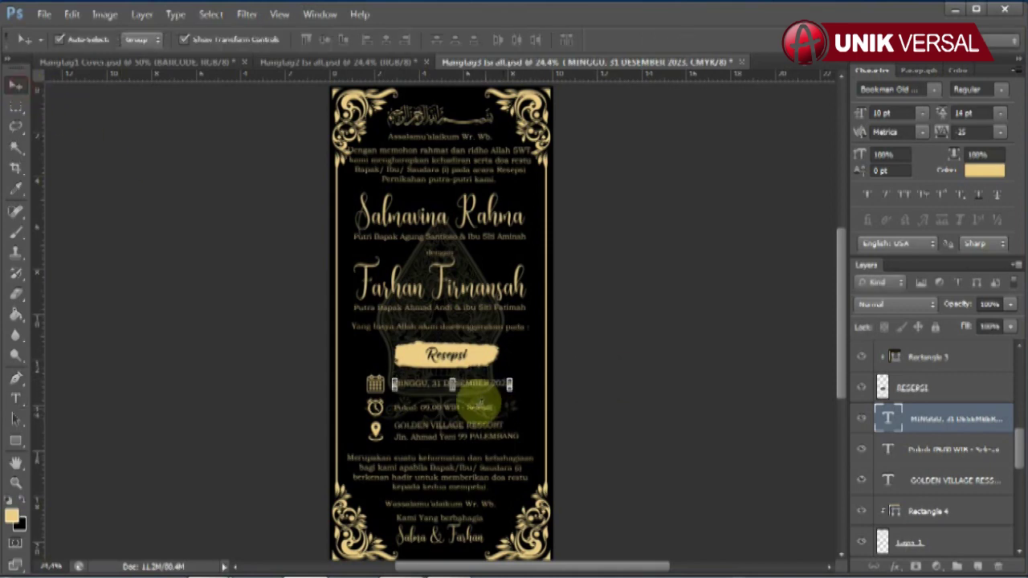
pyautogui.click(1000, 89)
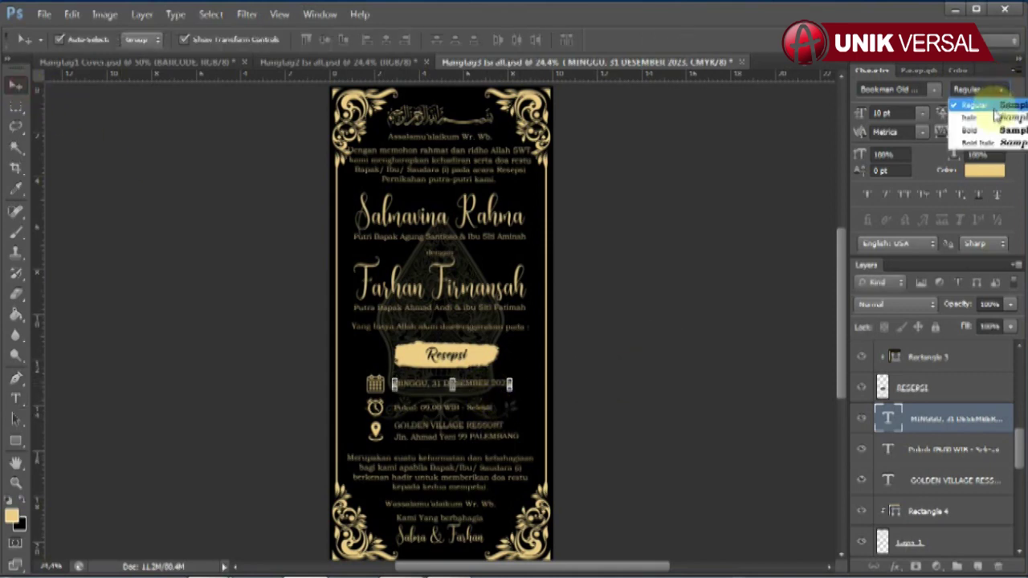
pyautogui.click(986, 126)
pyautogui.click(557, 413)
# Step: Retype the time line as 'Pukul: 09.00 WIB - Selesai' and set it to Bold
pyautogui.click(476, 408)
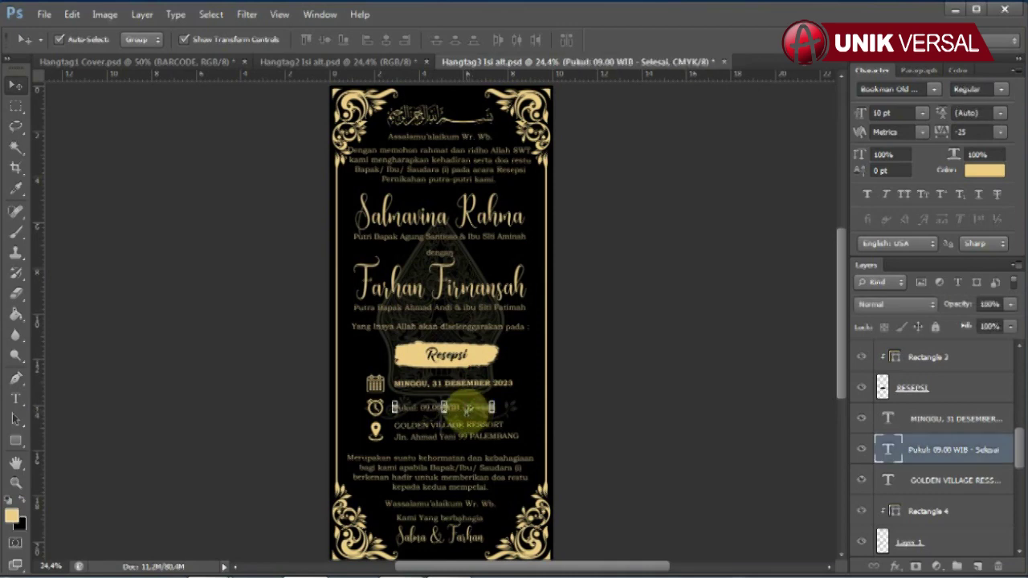
pyautogui.click(14, 399)
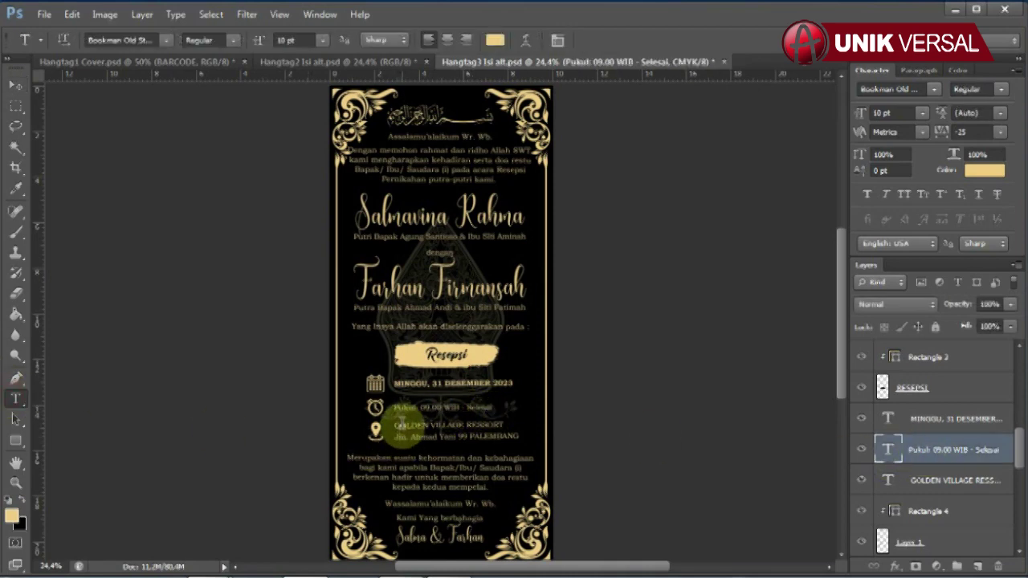
pyautogui.moveTo(394, 408); pyautogui.dragTo(569, 409)
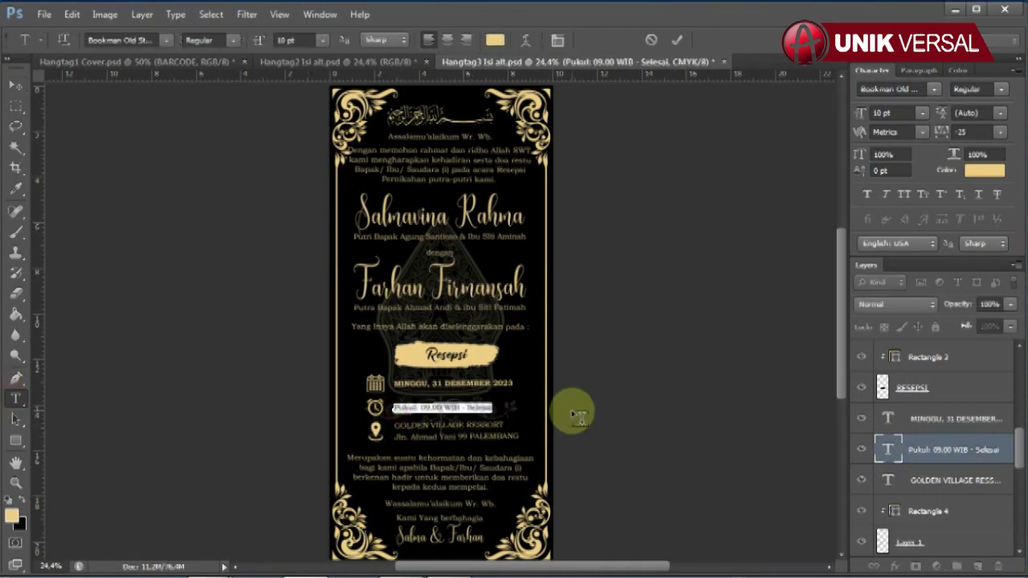
pyautogui.write('Pukul: ')
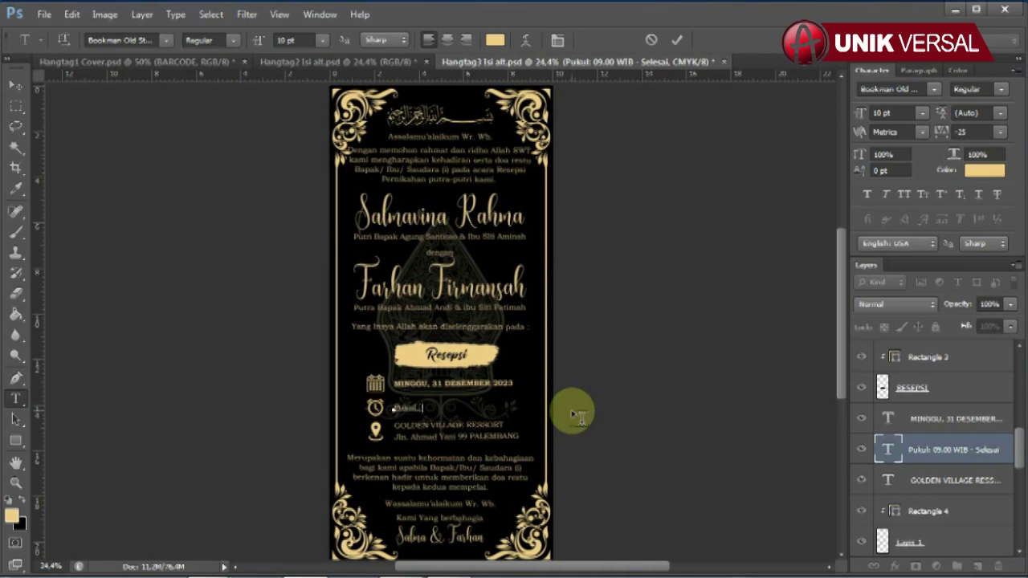
pyautogui.write('09.00 WIB - Selesai')
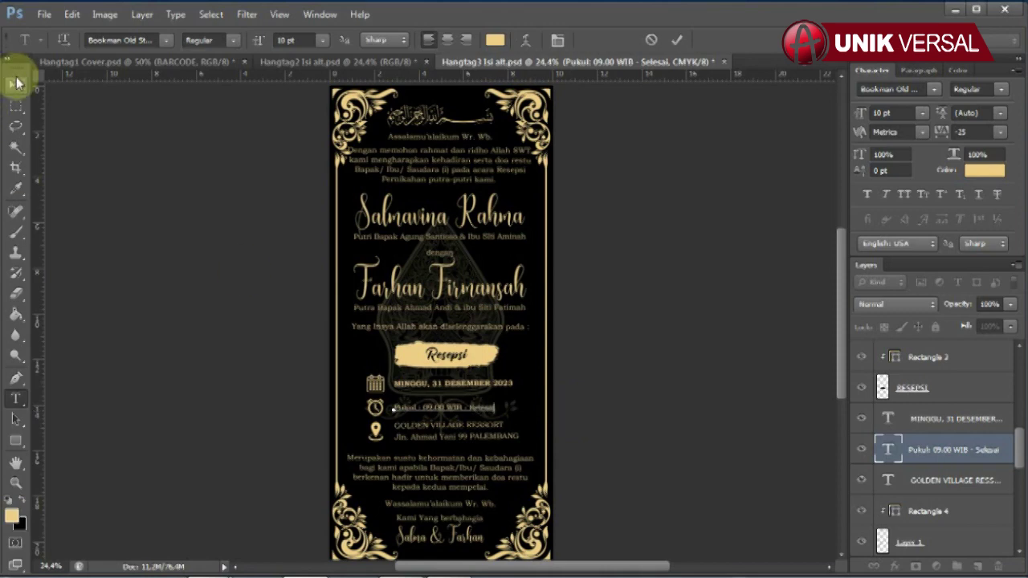
pyautogui.click(16, 84)
pyautogui.click(1000, 89)
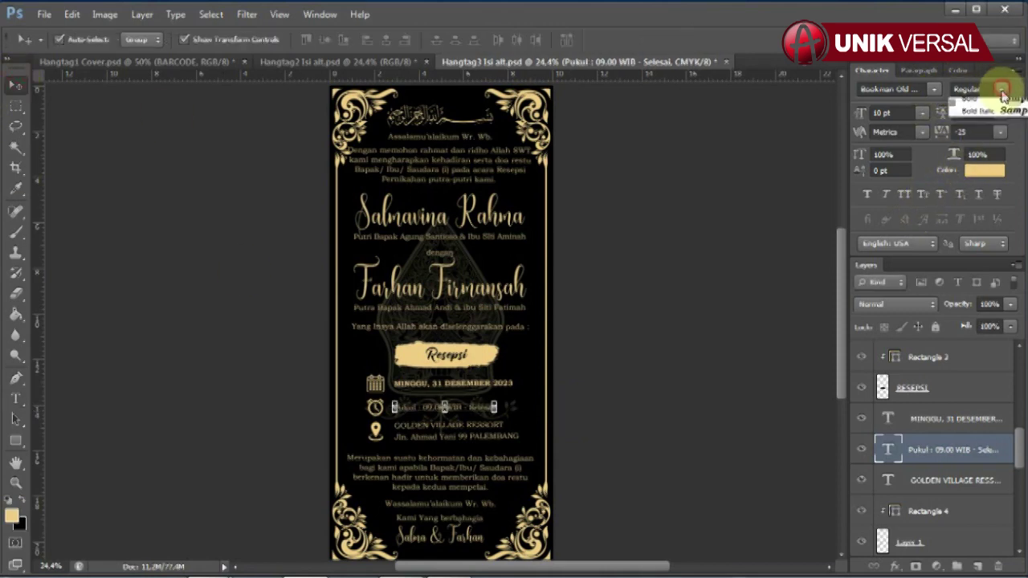
pyautogui.click(734, 280)
pyautogui.click(496, 422)
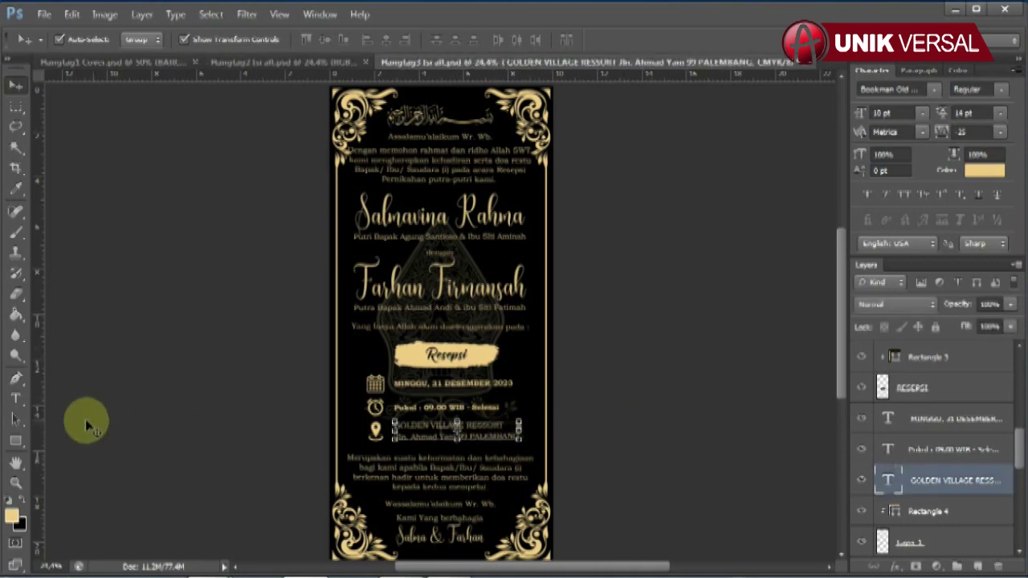
# Step: Retype the venue as GOLDEN VILLAGE RESSORT with the street address on a second line
pyautogui.click(15, 398)
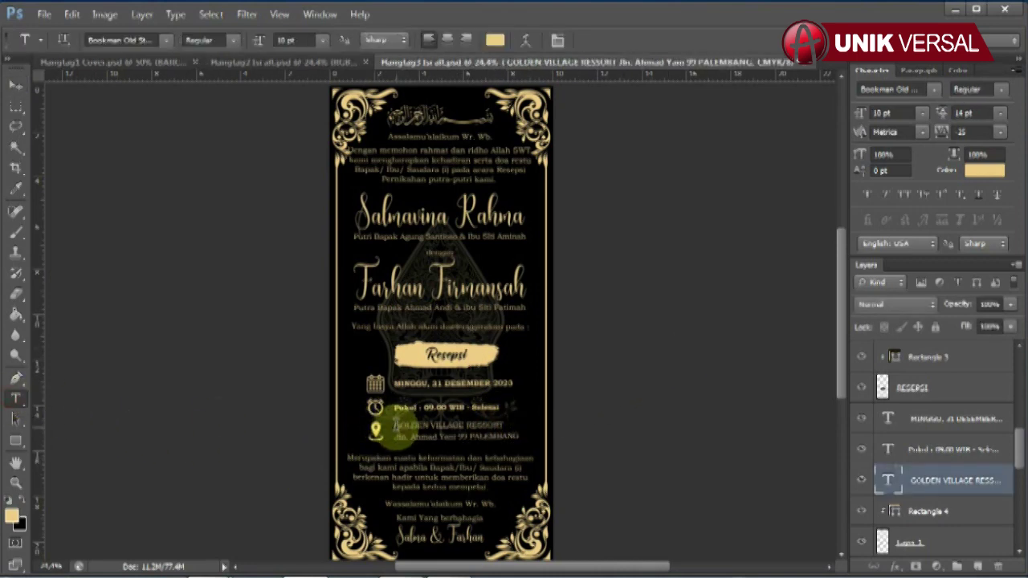
pyautogui.moveTo(395, 427); pyautogui.dragTo(555, 447)
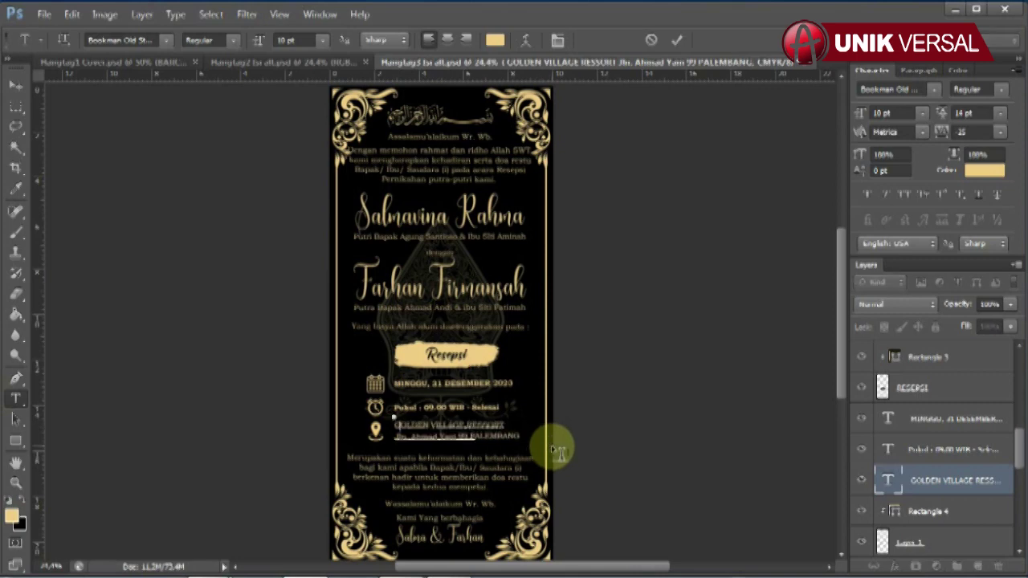
pyautogui.write('GOL')
pyautogui.write('AGE RESSORT')
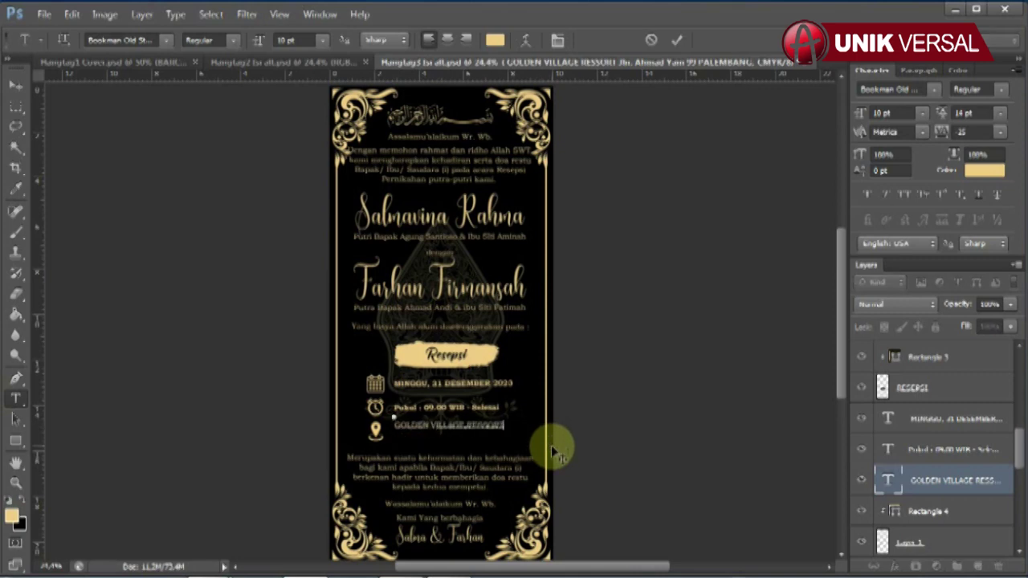
pyautogui.press('Return')
pyautogui.write('Jln. Ahmad ')
pyautogui.write('Yani 99 , BARU')
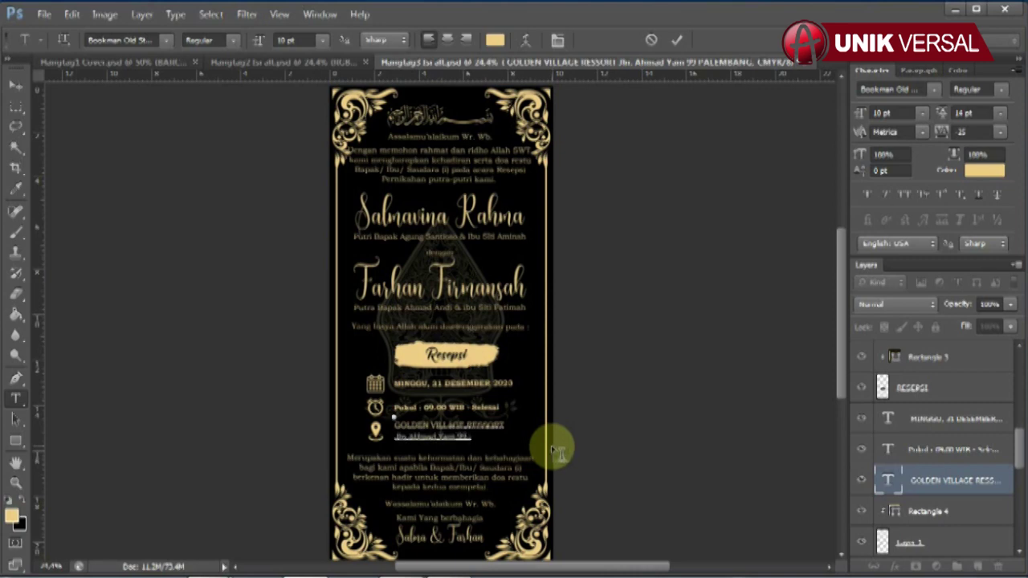
pyautogui.write('UNG')
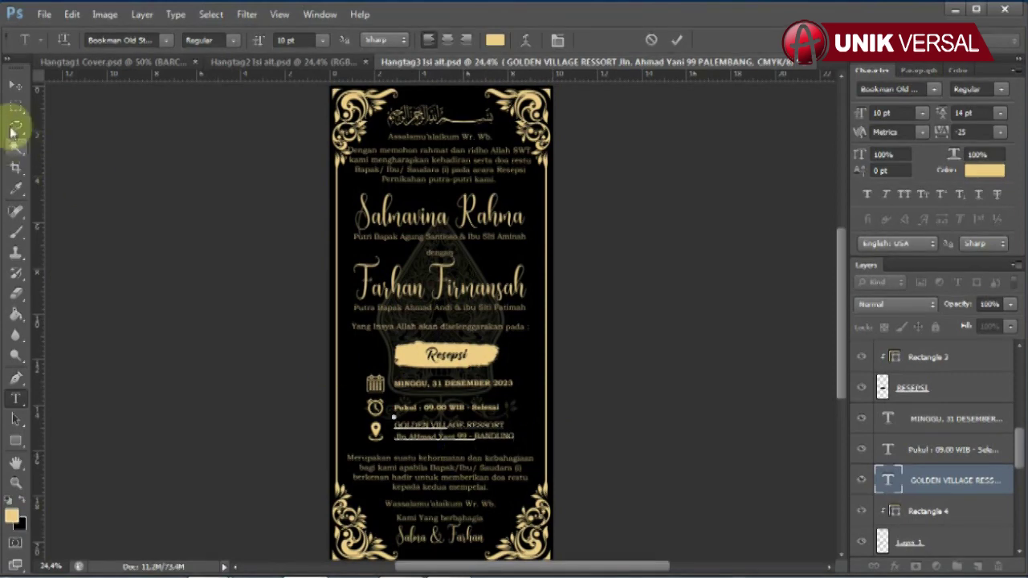
pyautogui.click(15, 84)
pyautogui.click(660, 384)
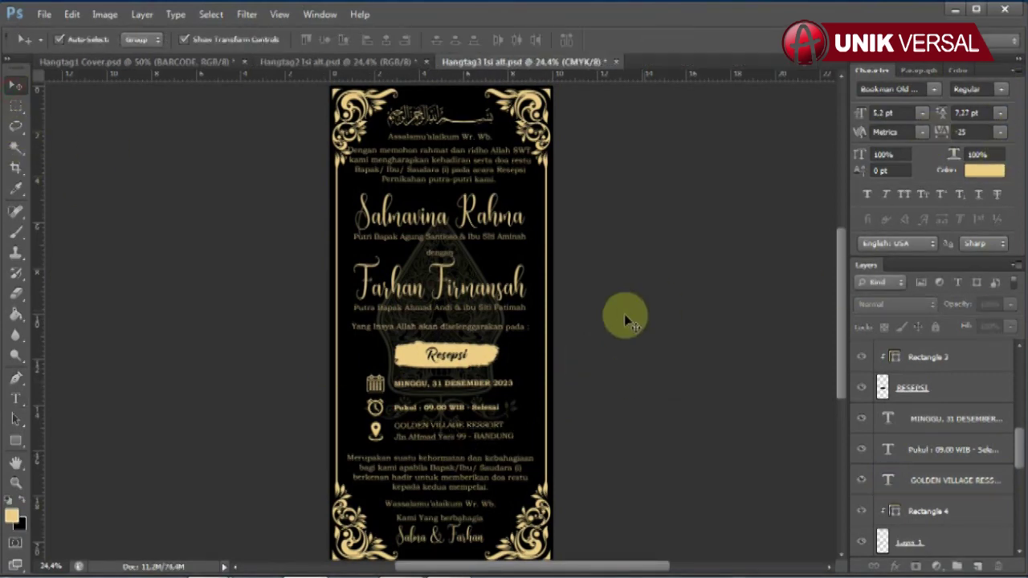
# Step: Set the two-line venue address text to Bold
pyautogui.click(473, 424)
pyautogui.click(1000, 89)
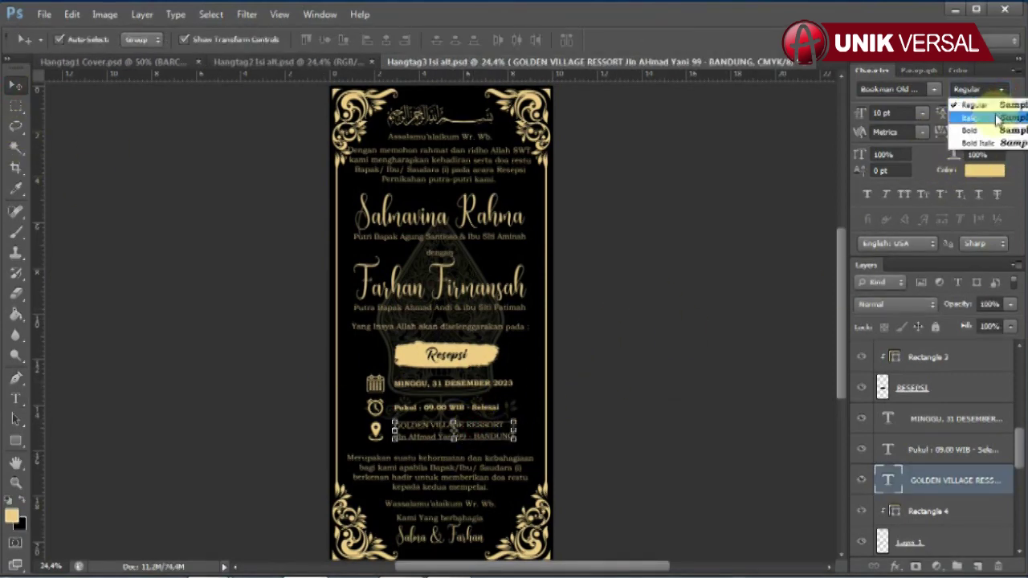
pyautogui.click(976, 152)
pyautogui.click(723, 325)
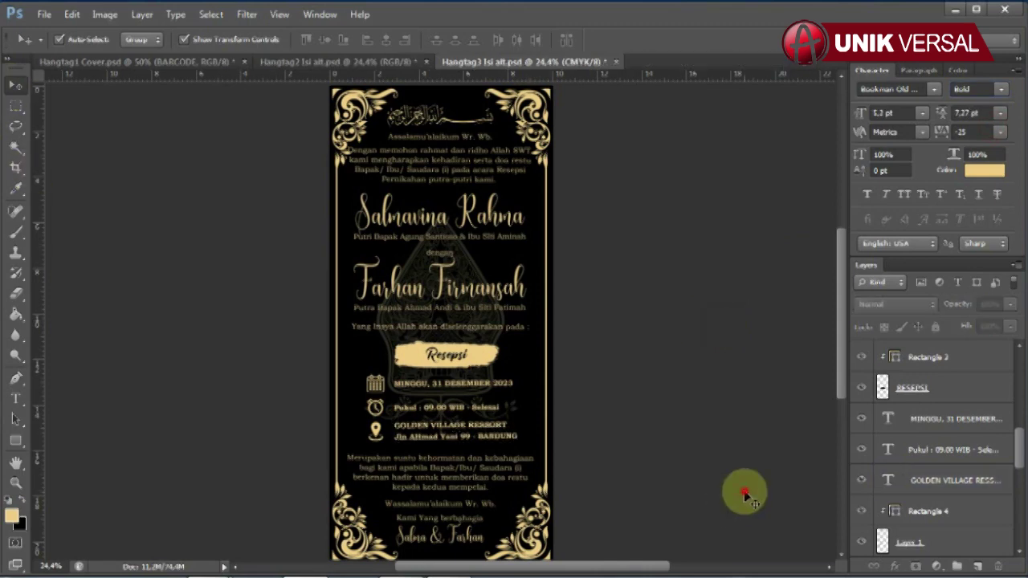
pyautogui.click(470, 536)
pyautogui.scroll(-2, 917, 482)
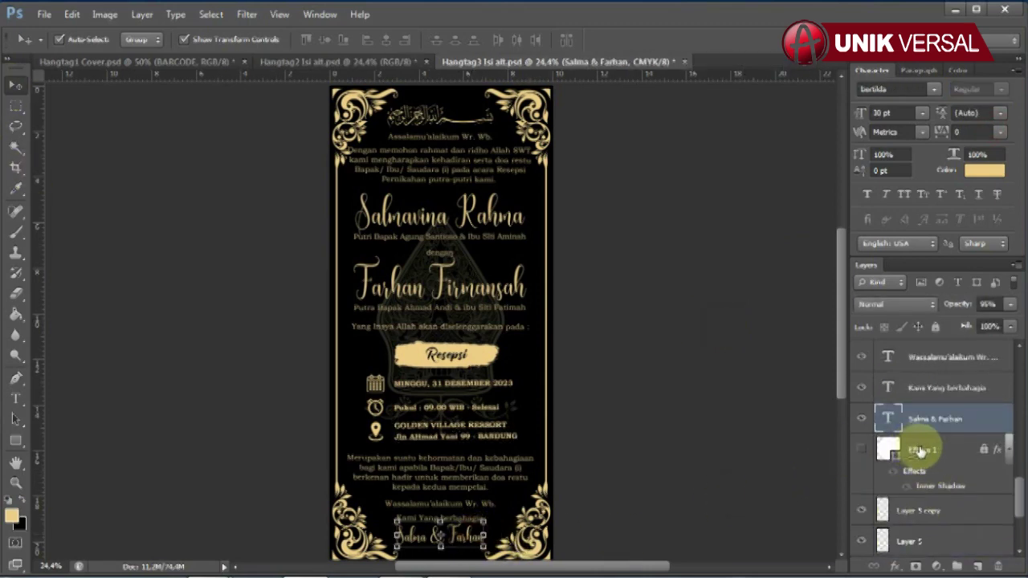
pyautogui.click(32, 404)
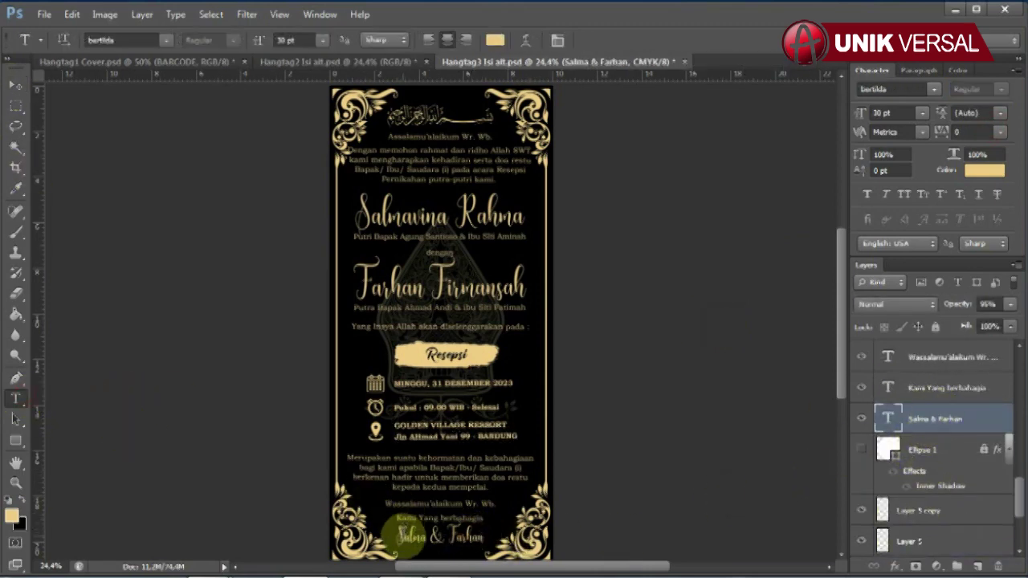
pyautogui.moveTo(413, 538); pyautogui.dragTo(552, 504)
pyautogui.write('Sal')
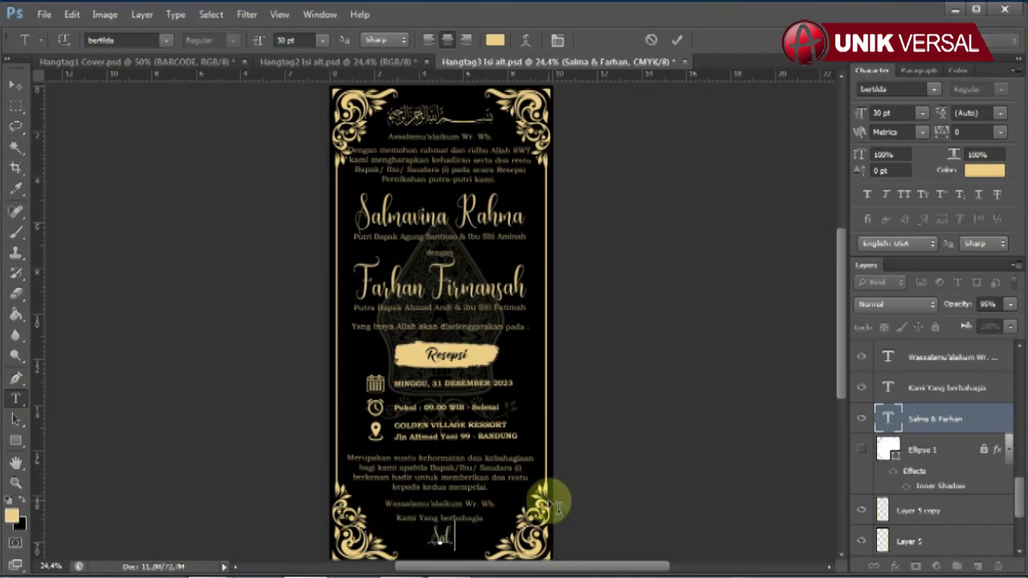
pyautogui.write('ma & Farhan')
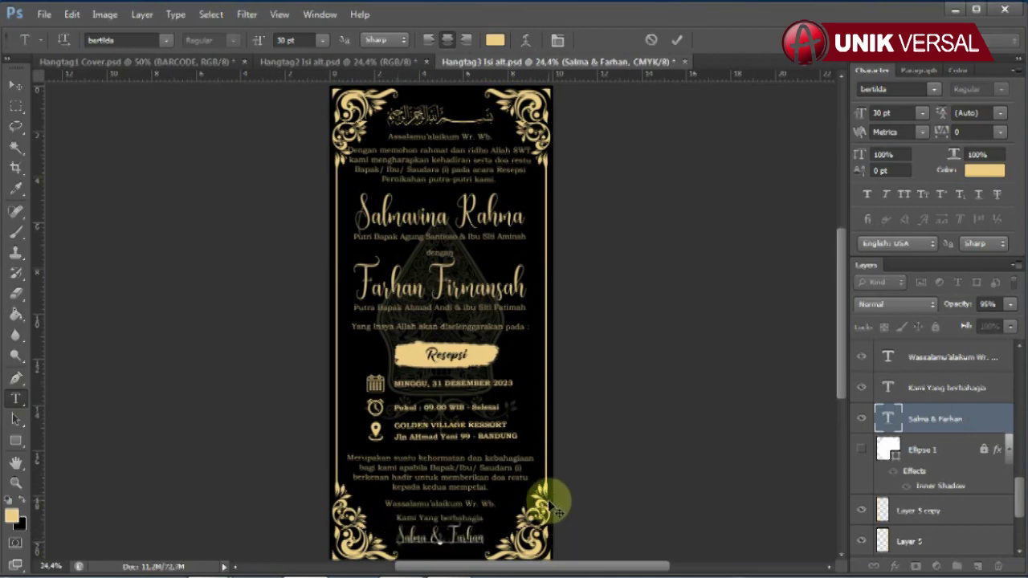
pyautogui.click(18, 84)
pyautogui.click(658, 403)
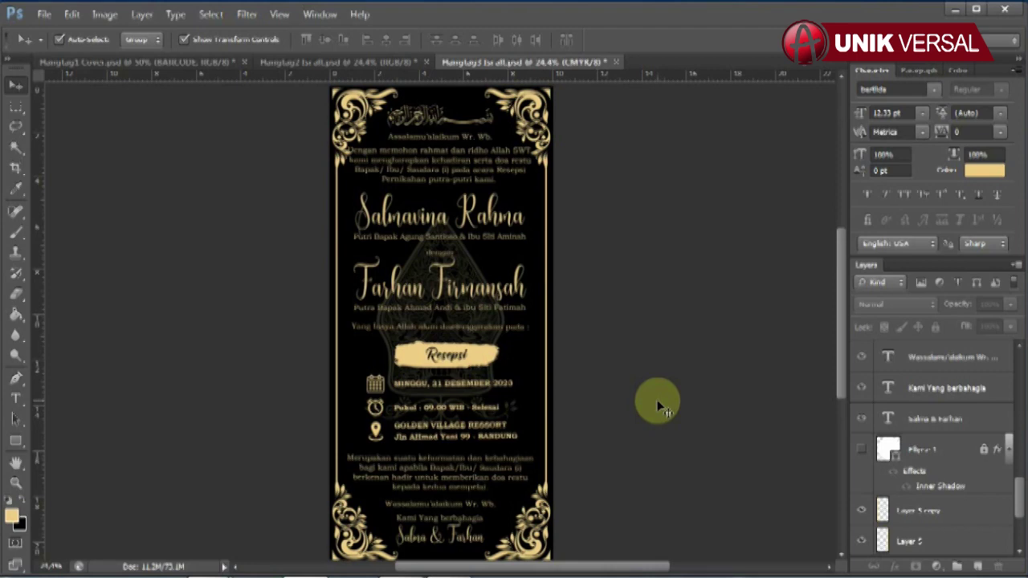
pyautogui.click(227, 62)
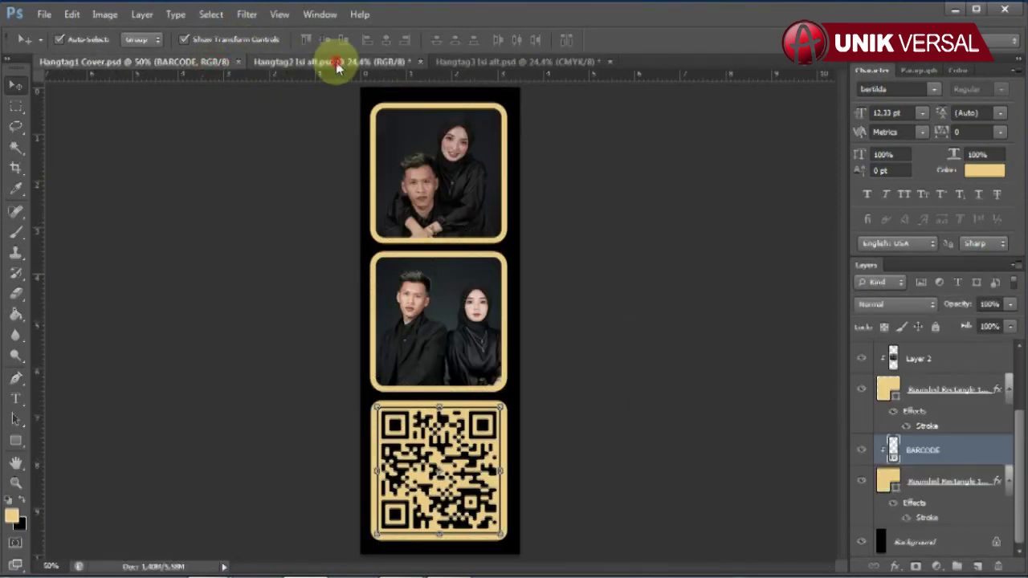
pyautogui.click(333, 62)
pyautogui.click(488, 61)
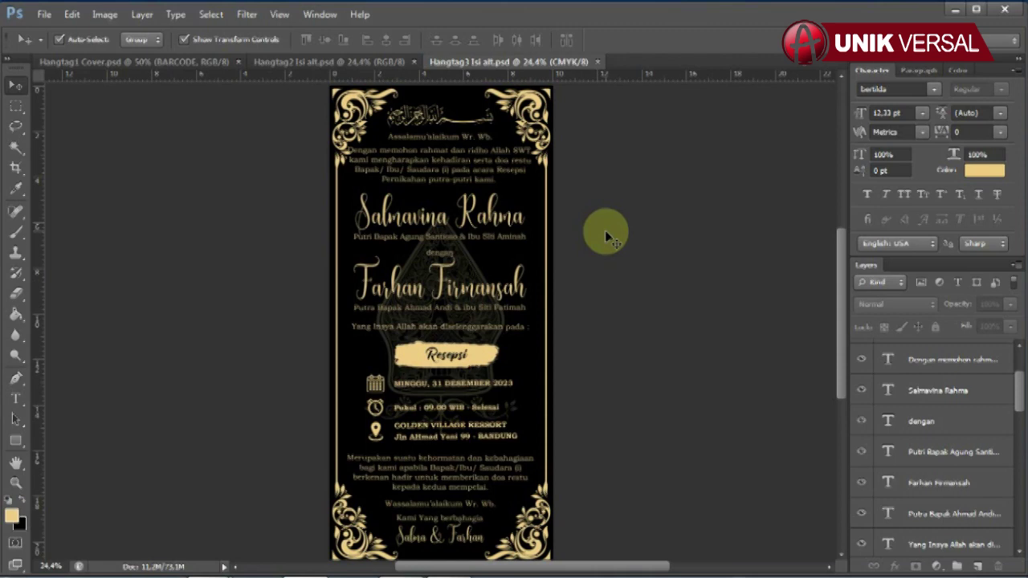
pyautogui.press('w')
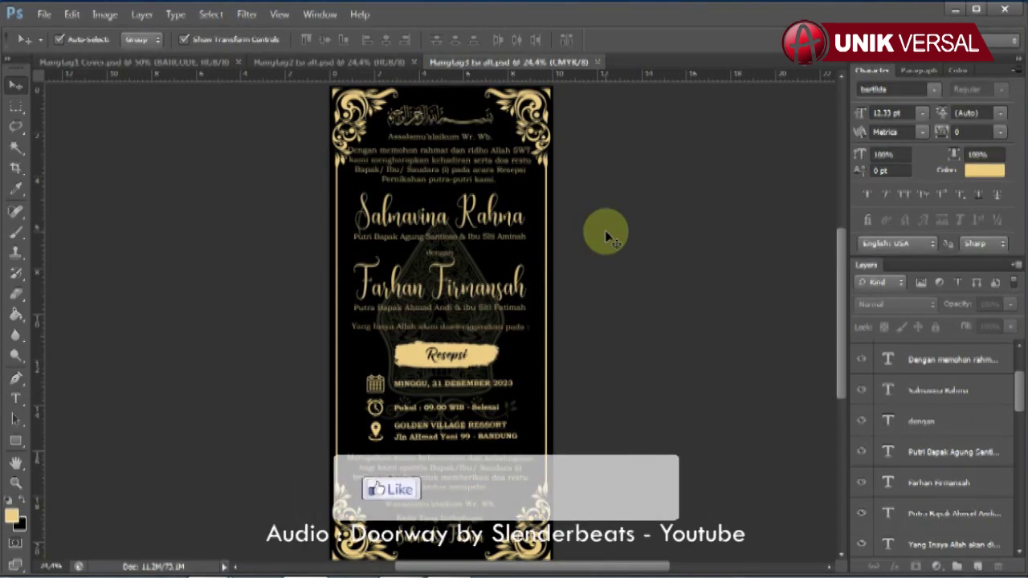
pyautogui.press('4')
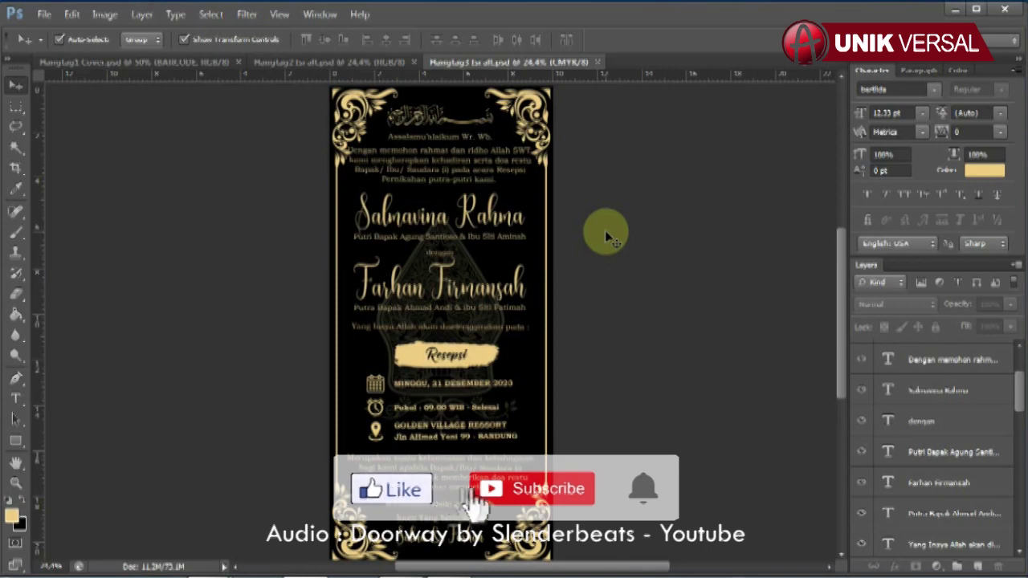
pyautogui.press('y')
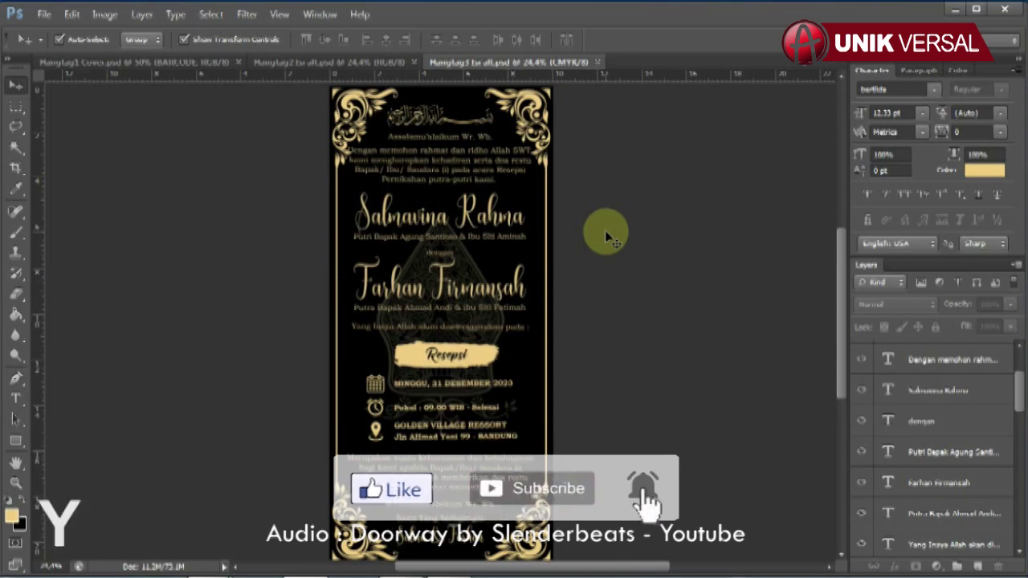